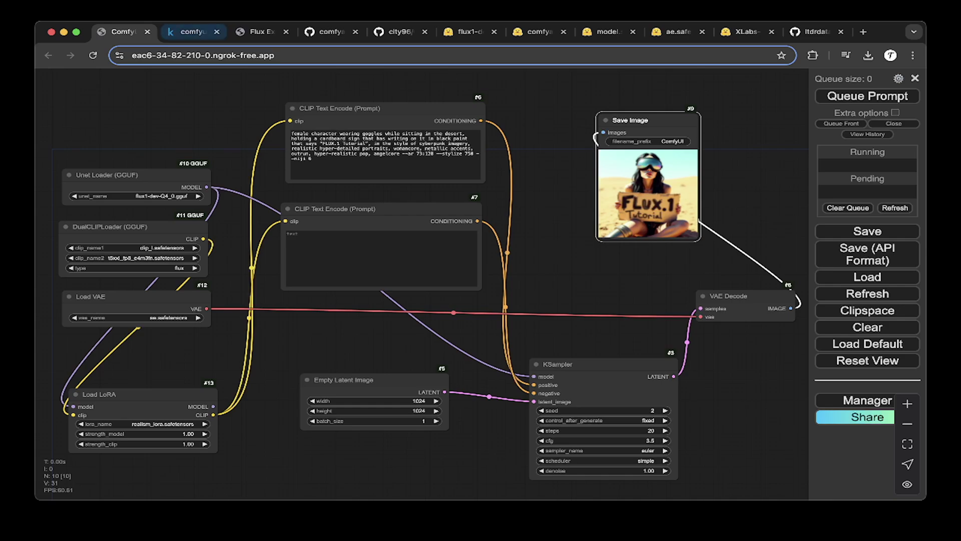
Step: Switch to the Kaggle comfyui notebook and review the cell that creates /kaggle/tmp and makes it the working directory
left_click(193, 32)
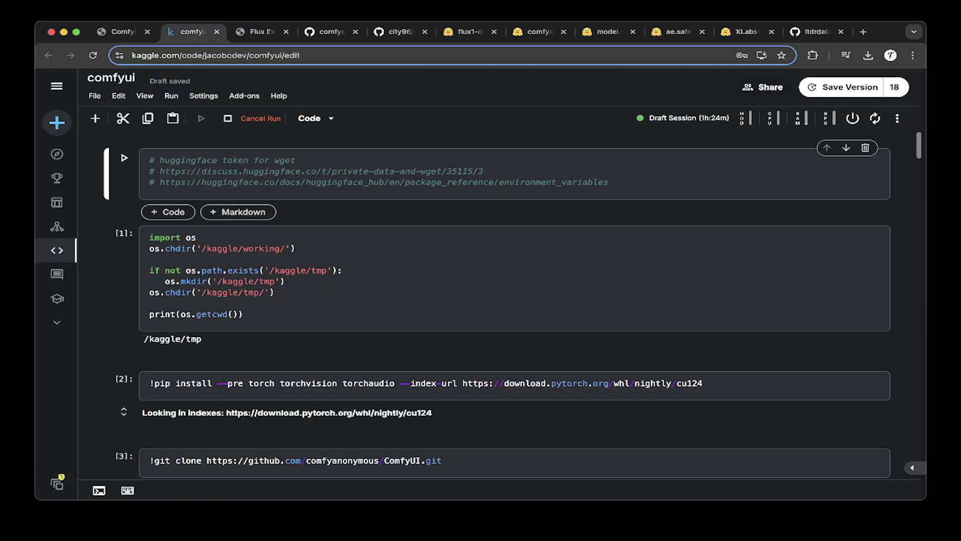
left_click(151, 303)
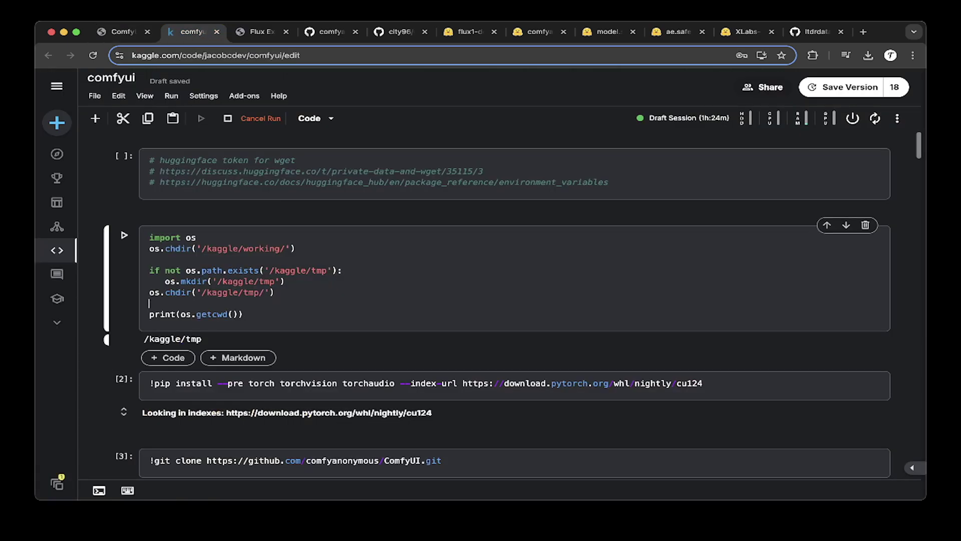
scroll(496, 306, "down", 1)
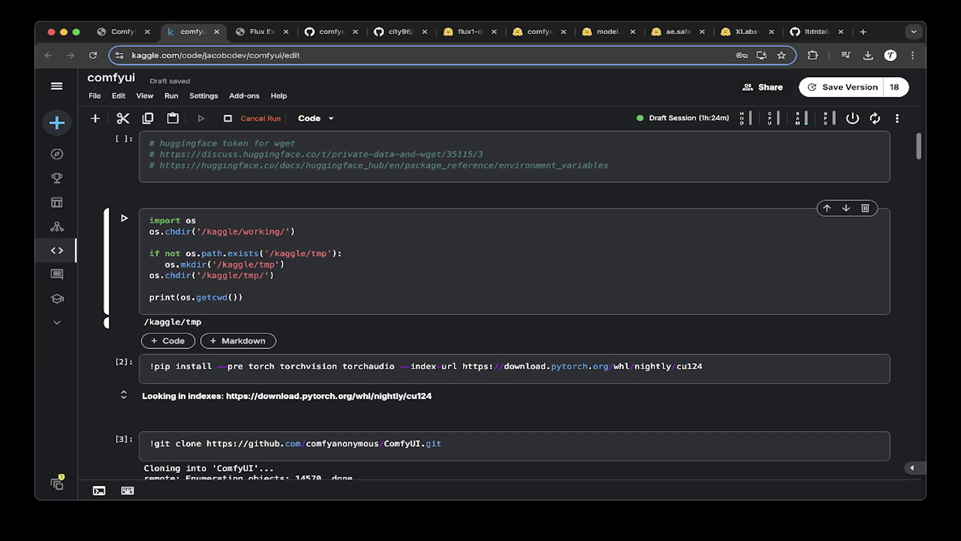
key("super+a")
left_click(149, 243)
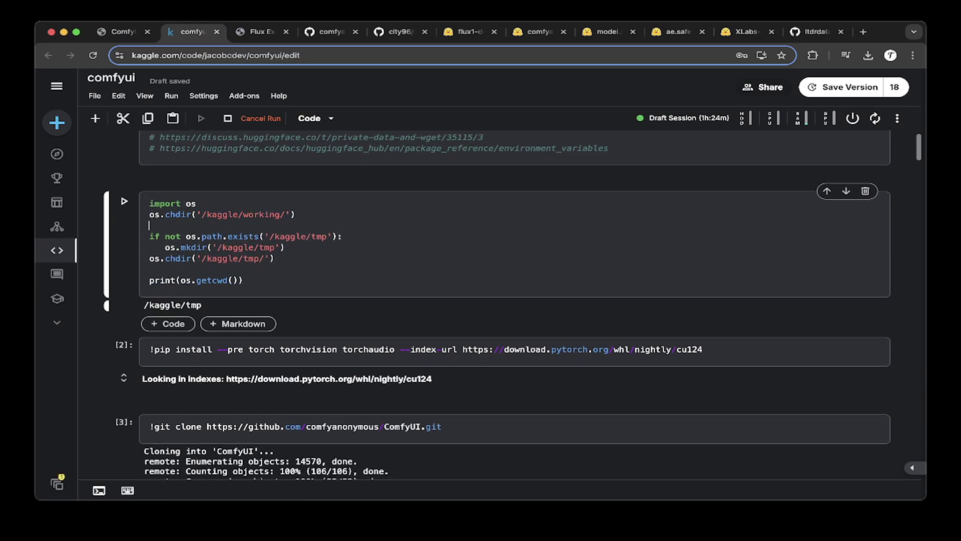
scroll(496, 305, "down", 3)
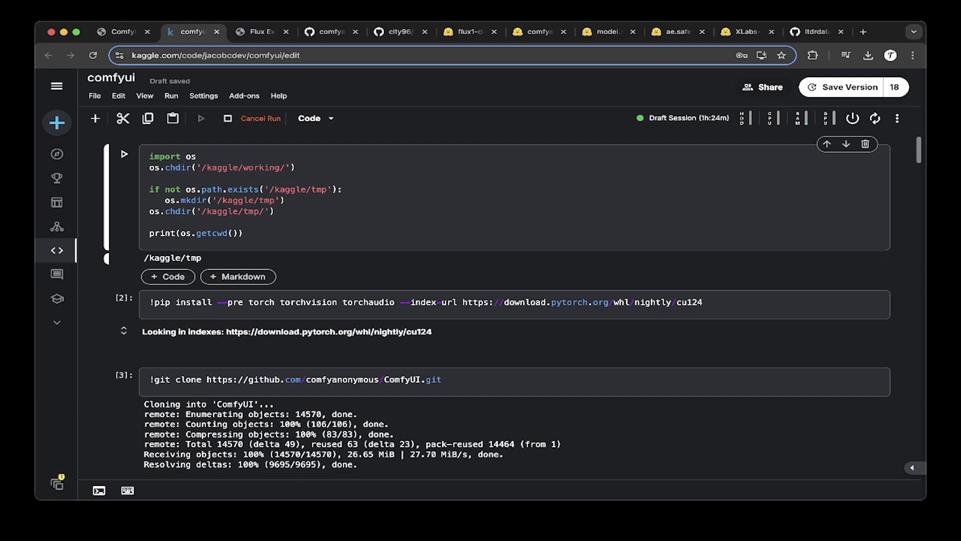
left_click(274, 211)
scroll(496, 304, "down", 1)
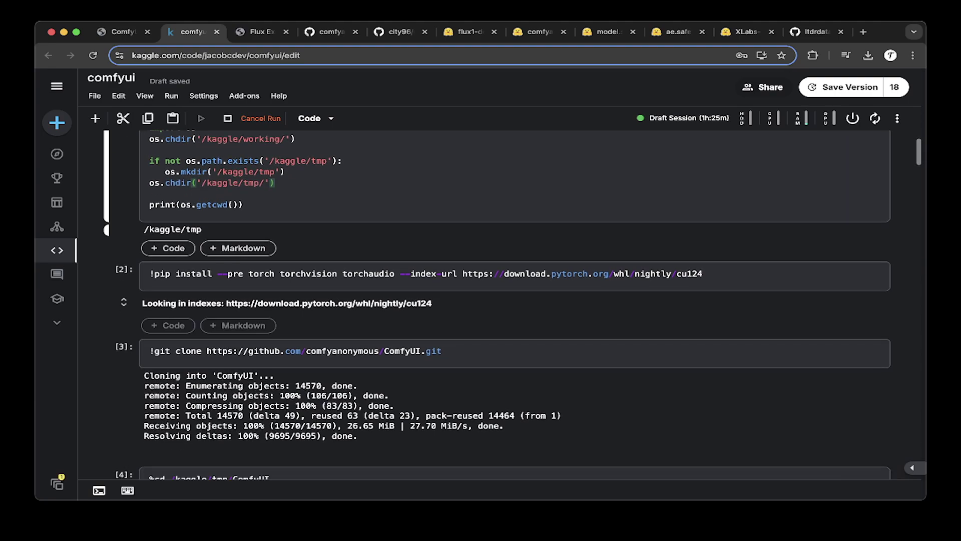
Step: Examine the pip install cell for the nightly torch, torchvision and torchaudio packages from the cu124 index
double_click(308, 273)
scroll(496, 303, "down", 1)
left_click(703, 269)
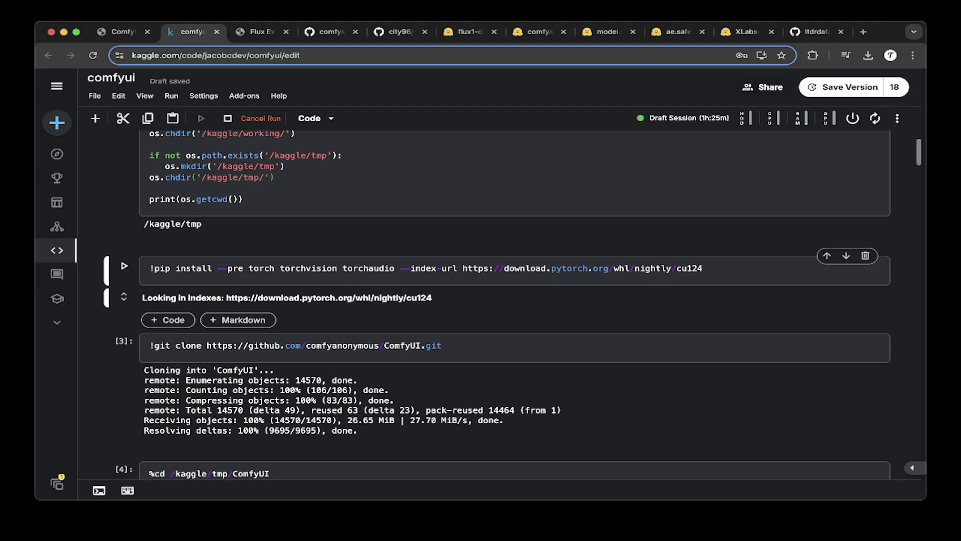
scroll(497, 304, "down", 1)
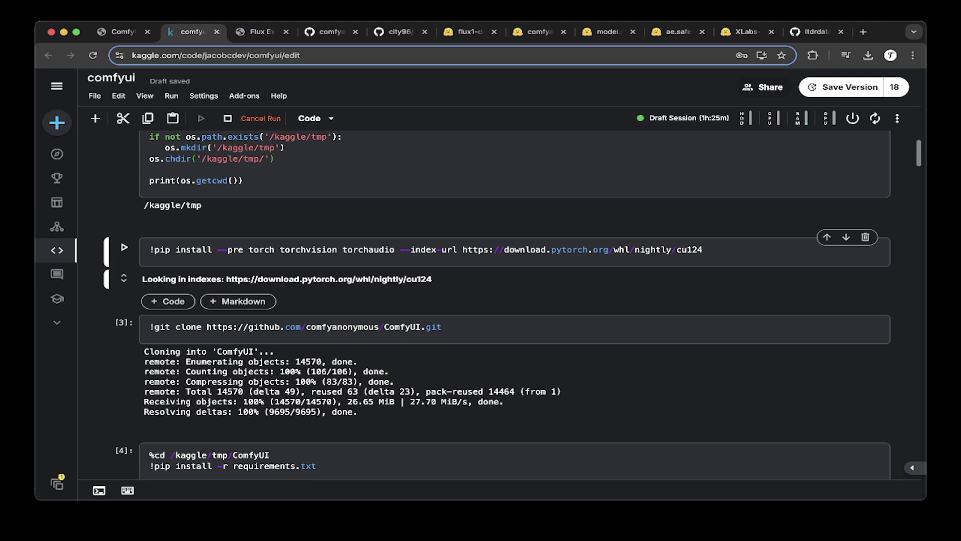
scroll(460, 374, "down", 1)
Step: Review the cells that clone the ComfyUI repository and install its requirements.txt in /kaggle/tmp/ComfyUI
left_click(461, 283)
scroll(461, 282, "down", 1)
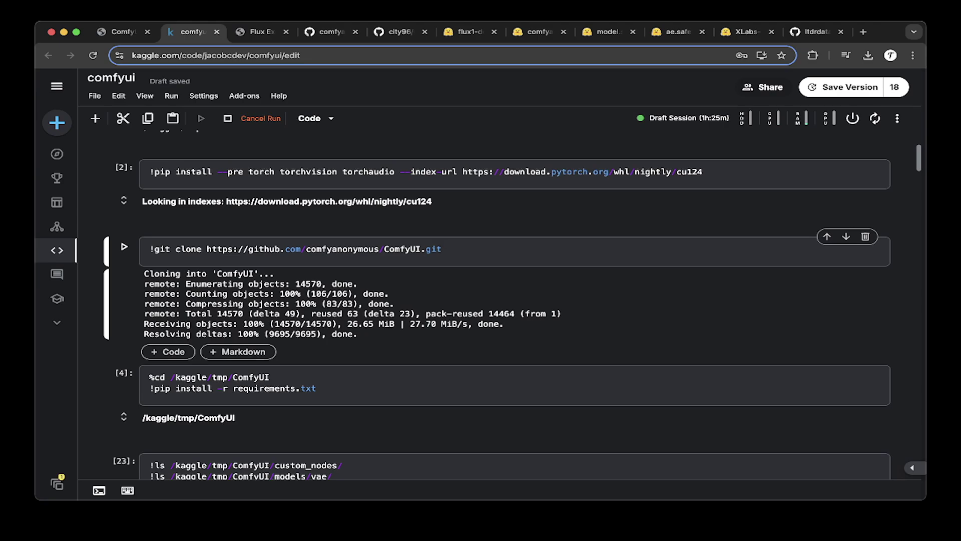
scroll(497, 304, "down", 2)
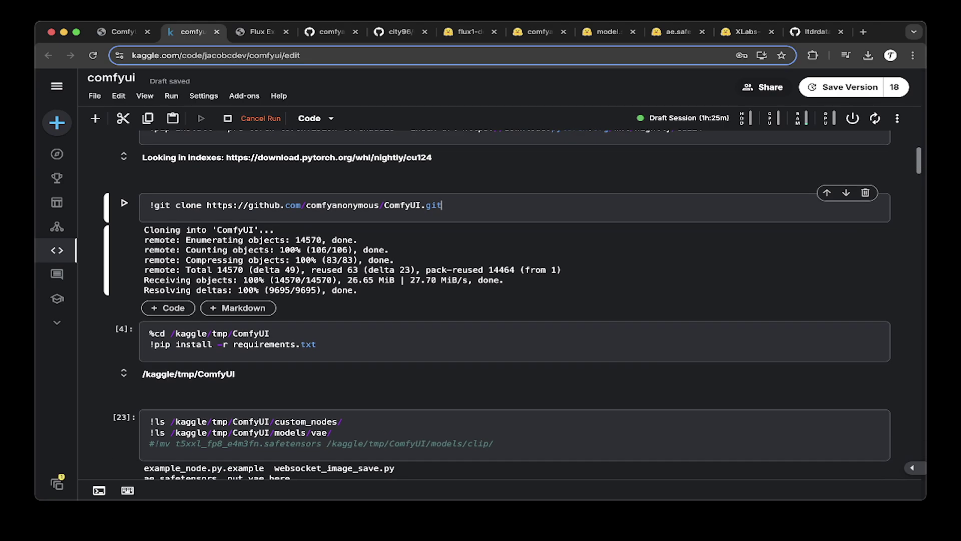
scroll(497, 304, "down", 2)
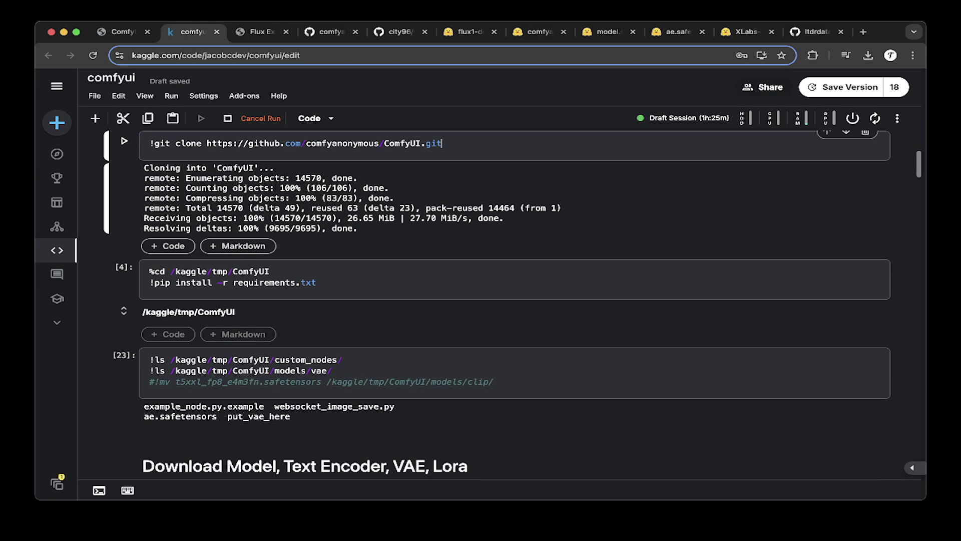
scroll(498, 304, "down", 1)
left_click(317, 278)
scroll(497, 304, "down", 1)
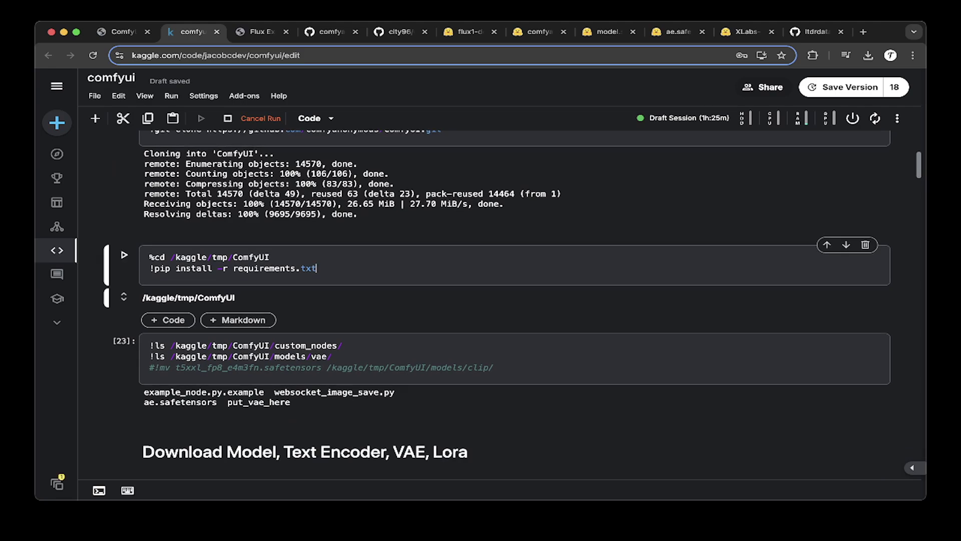
scroll(497, 301, "down", 5)
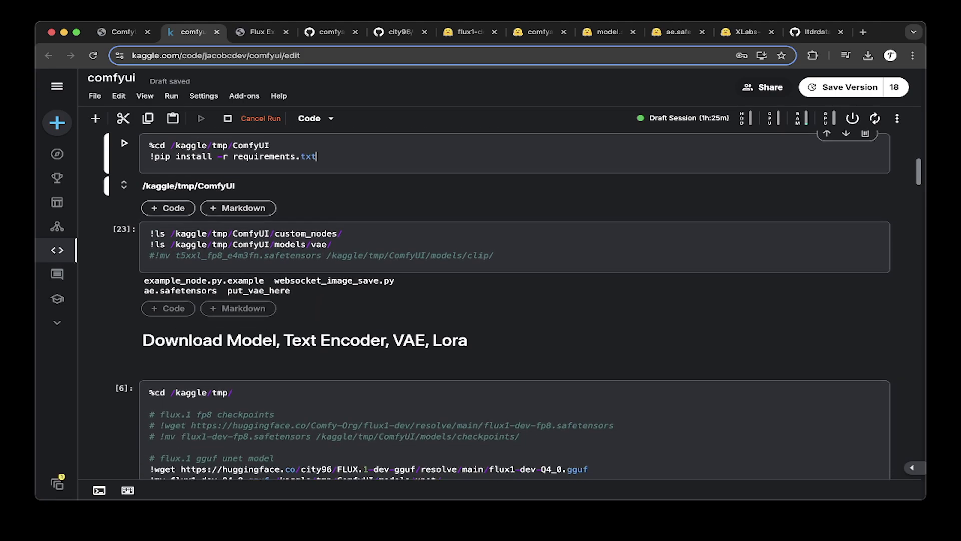
Step: Examine the listing commands for ComfyUI's custom_nodes and models/vae folders
scroll(496, 304, "down", 1)
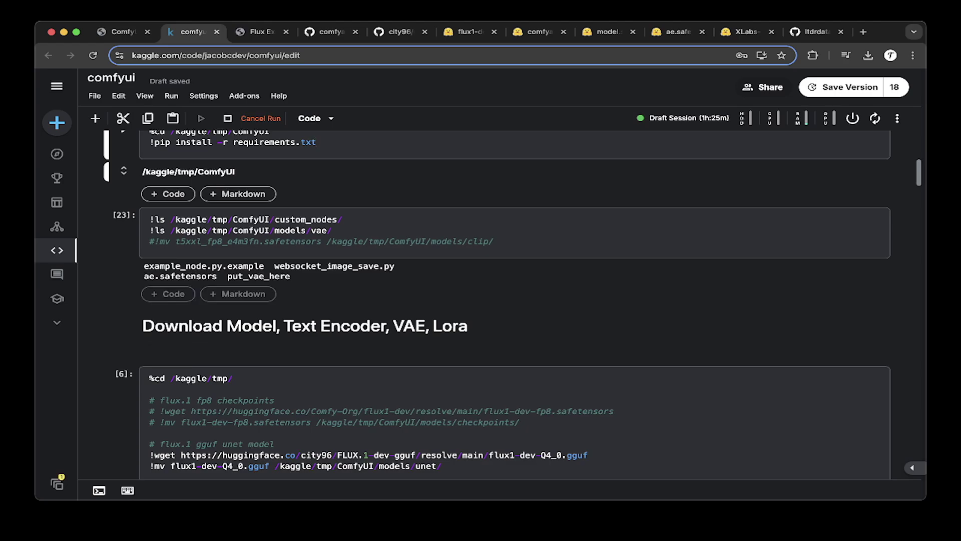
left_click_drag(332, 230, 149, 219)
left_click(342, 219)
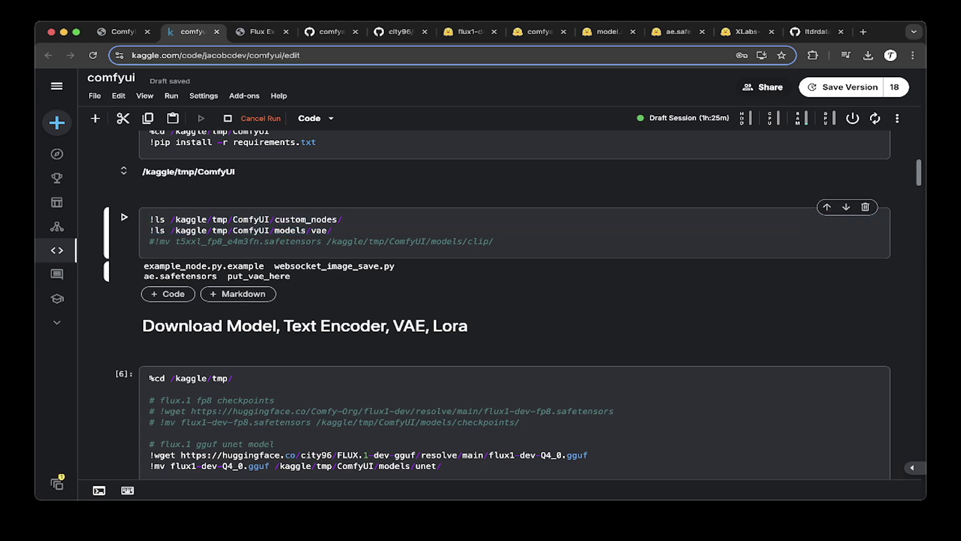
scroll(496, 304, "down", 2)
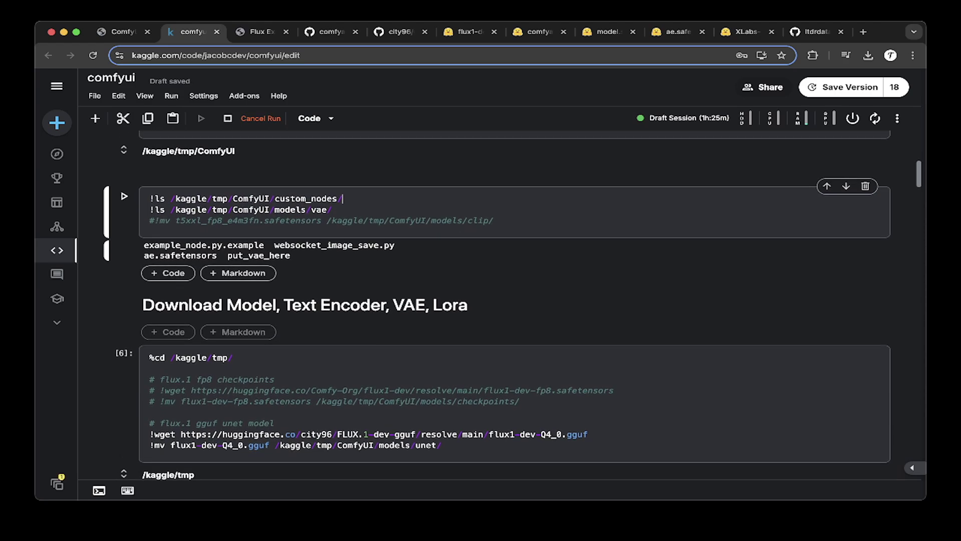
Step: Examine the model download cell, highlighting the FLUX.1-dev-gguf repository name in the GGUF unet download URL
scroll(496, 304, "down", 5)
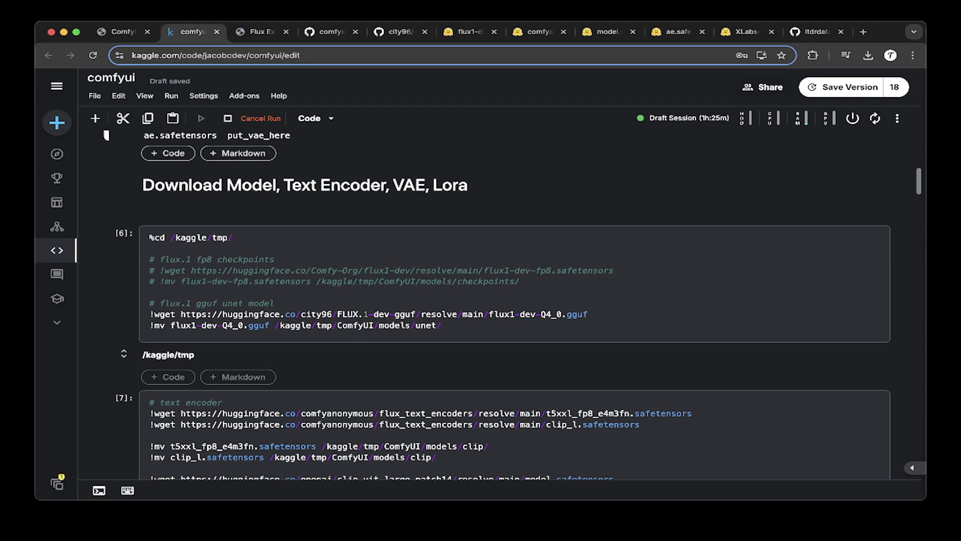
scroll(496, 304, "down", 1)
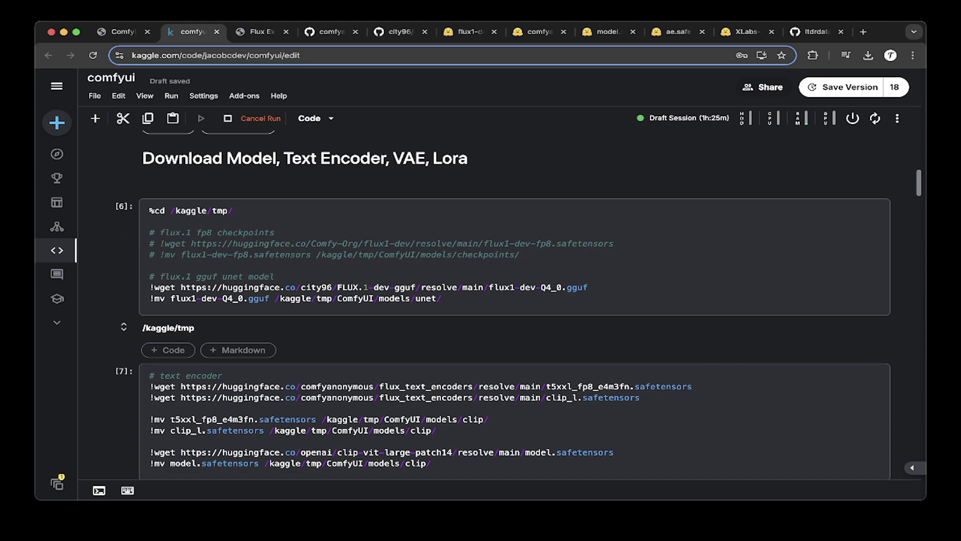
left_click(441, 298)
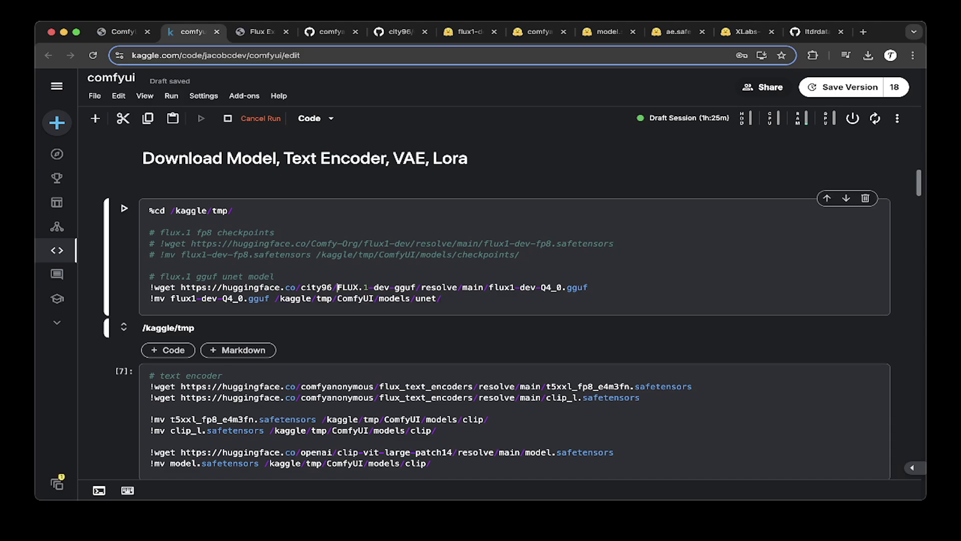
left_click_drag(337, 287, 416, 288)
left_click(442, 298)
Step: Open the city96 ComfyUI-GGUF GitHub page and read the README's introduction and installation notes
left_click(331, 32)
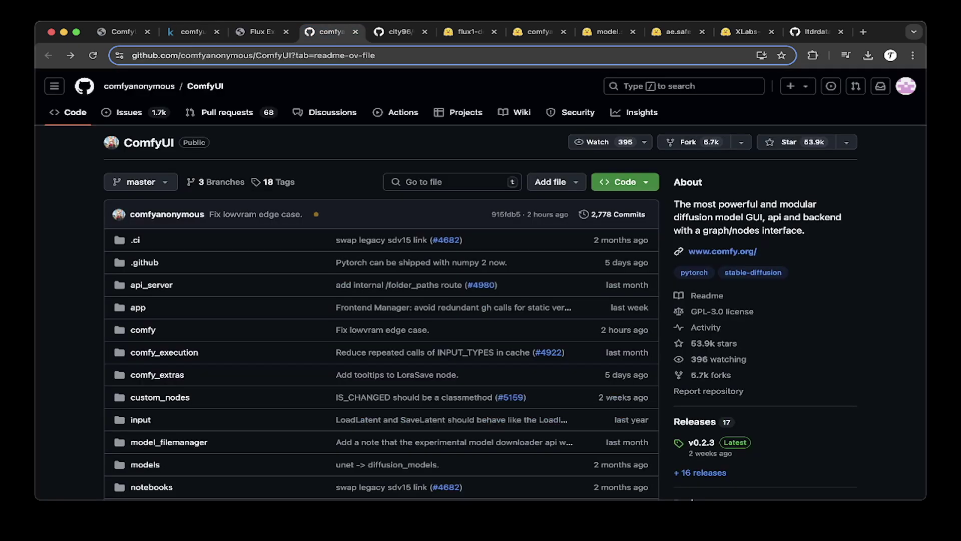
left_click(401, 32)
scroll(380, 280, "up", 15)
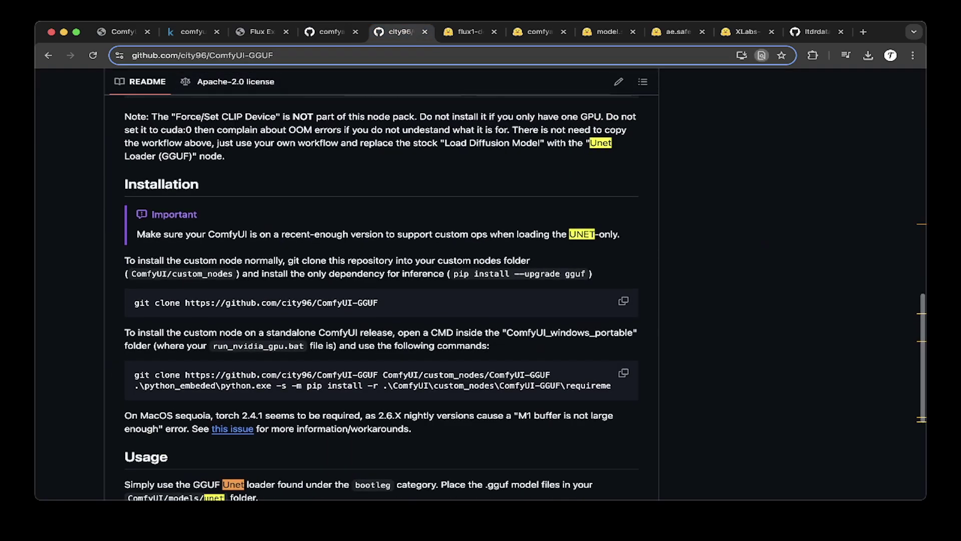
scroll(380, 280, "down", 4)
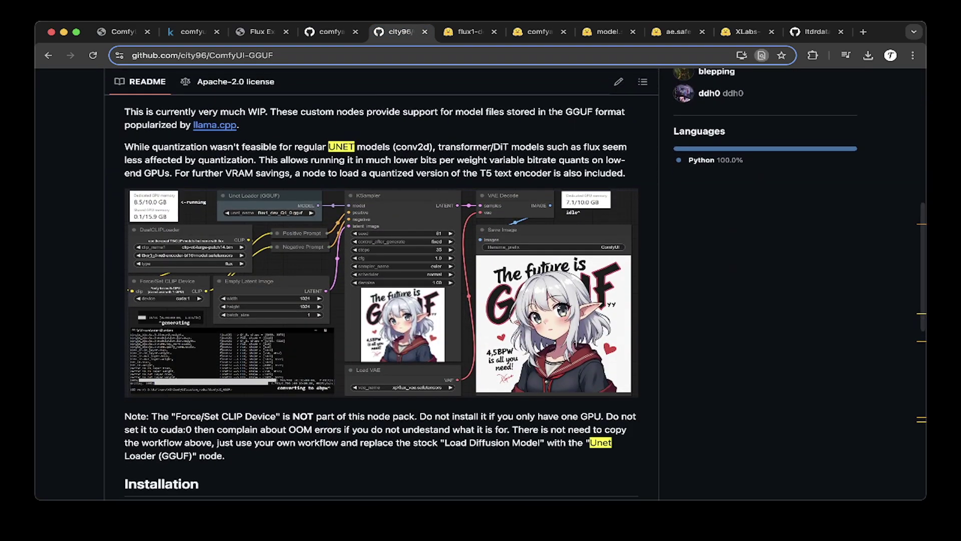
scroll(381, 281, "up", 2)
Step: View the flux1-dev-Q4_0.gguf file page on Hugging Face and highlight its FLUX.1-dev-gguf file path
key("ctrl+Tab")
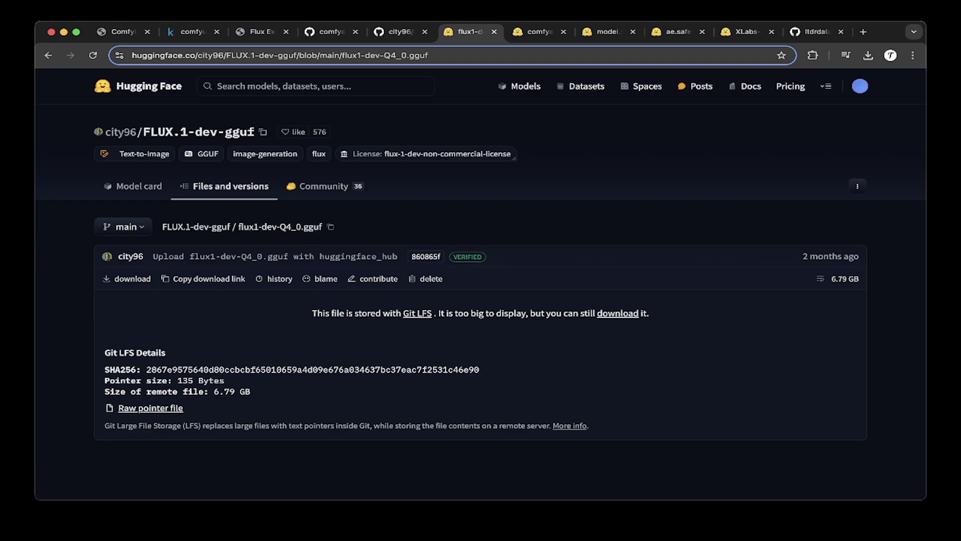
left_click_drag(322, 227, 167, 227)
left_click_drag(322, 227, 231, 227)
left_click(322, 227)
left_click_drag(322, 227, 162, 227)
left_click(322, 227)
left_click_drag(322, 227, 177, 227)
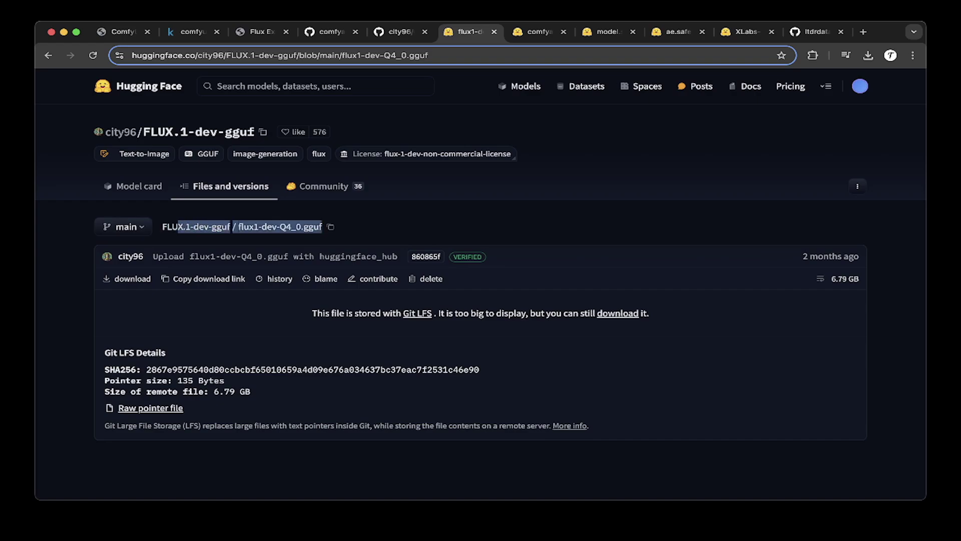
left_click(322, 227)
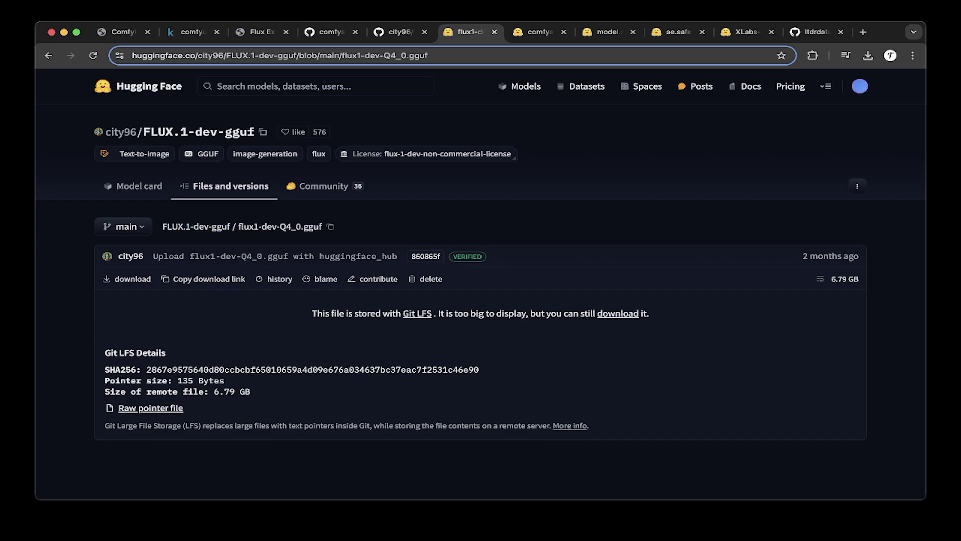
left_click_drag(322, 227, 189, 227)
left_click(321, 226)
left_click_drag(322, 226, 162, 227)
left_click(322, 227)
Step: Return to the Kaggle notebook and review the commands that download flux1-dev-Q4_0.gguf and move it to models/unet
left_click(193, 31)
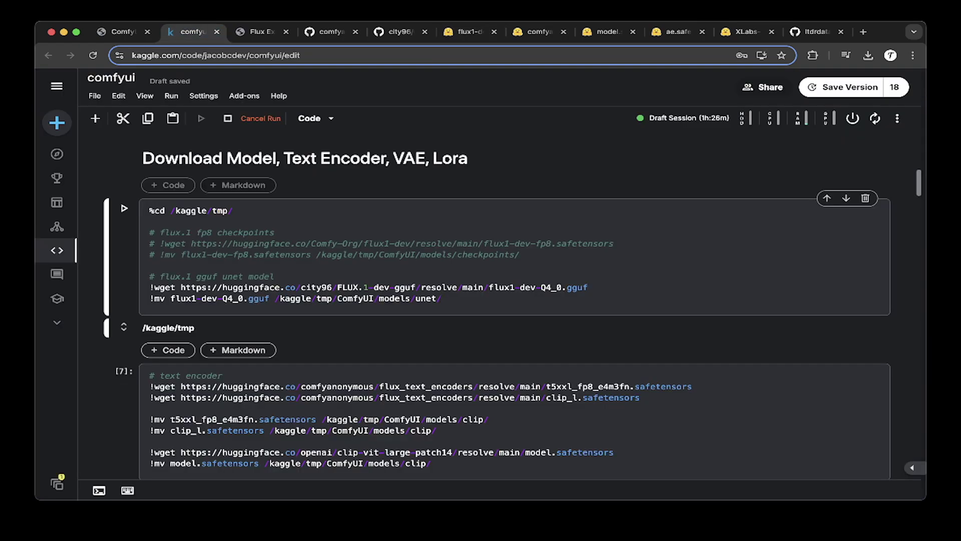
scroll(481, 310, "down", 1)
scroll(495, 304, "down", 1)
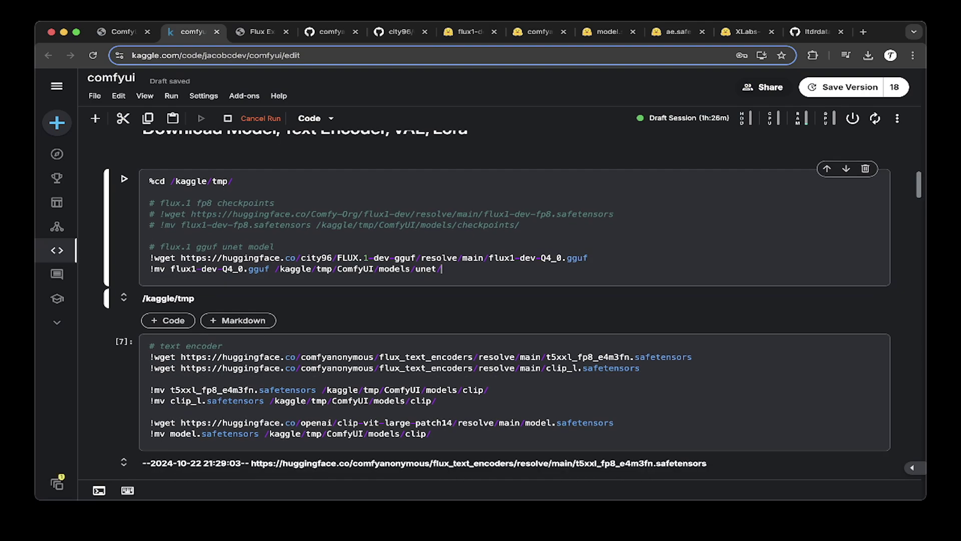
left_click(588, 258)
left_click(441, 269)
scroll(430, 269, "down", 1)
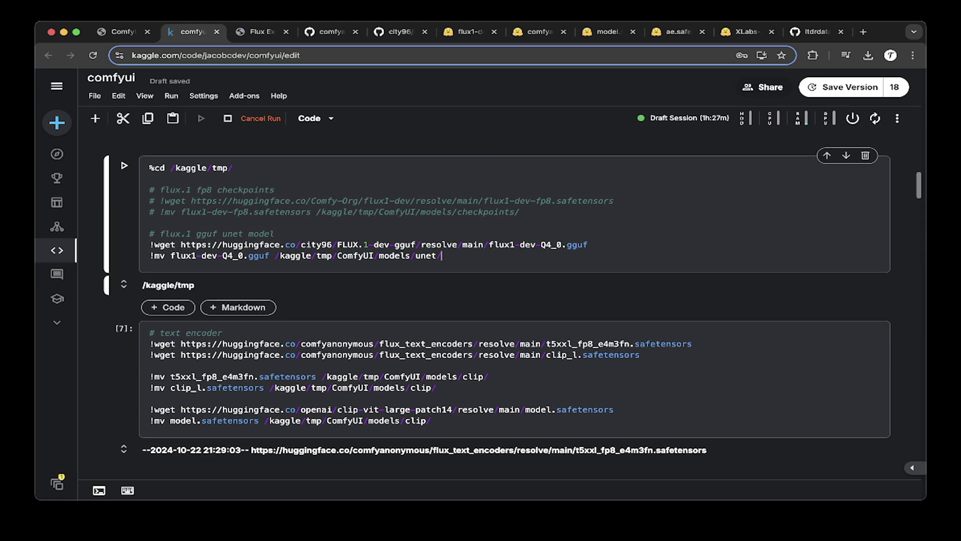
Step: Review the text encoder cell, highlighting the download commands for t5xxl_fp8_e4m3fn.safetensors and clip_l.safetensors
left_click(296, 330)
scroll(498, 304, "down", 1)
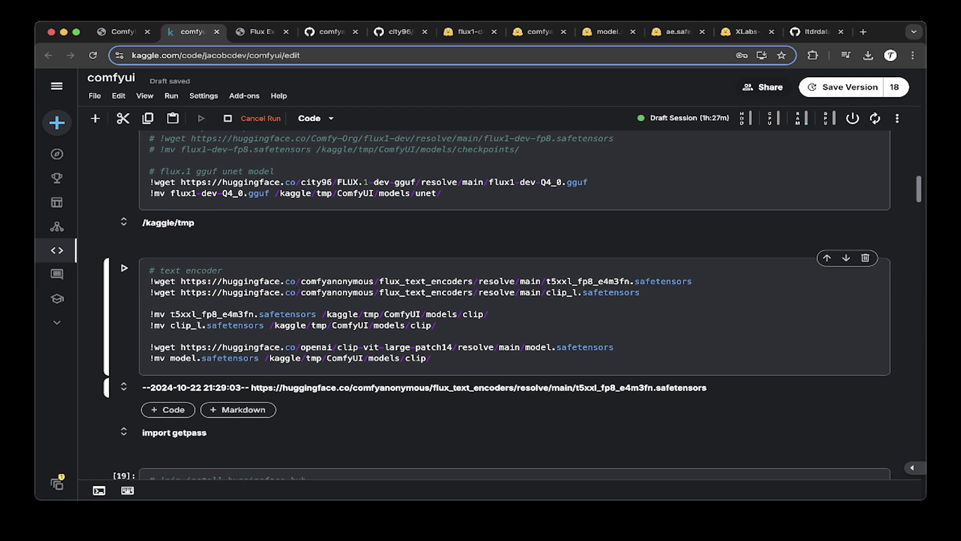
scroll(497, 304, "down", 1)
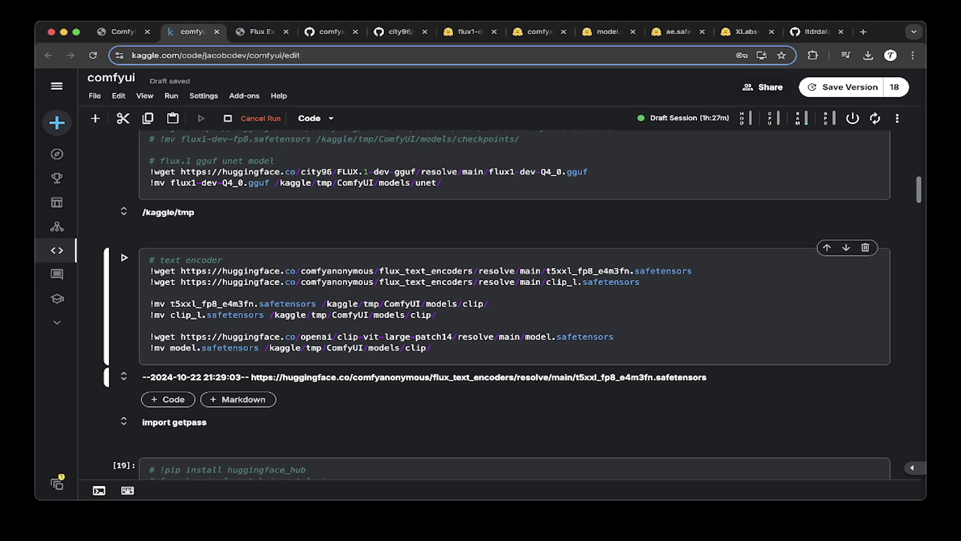
left_click_drag(546, 282, 639, 282)
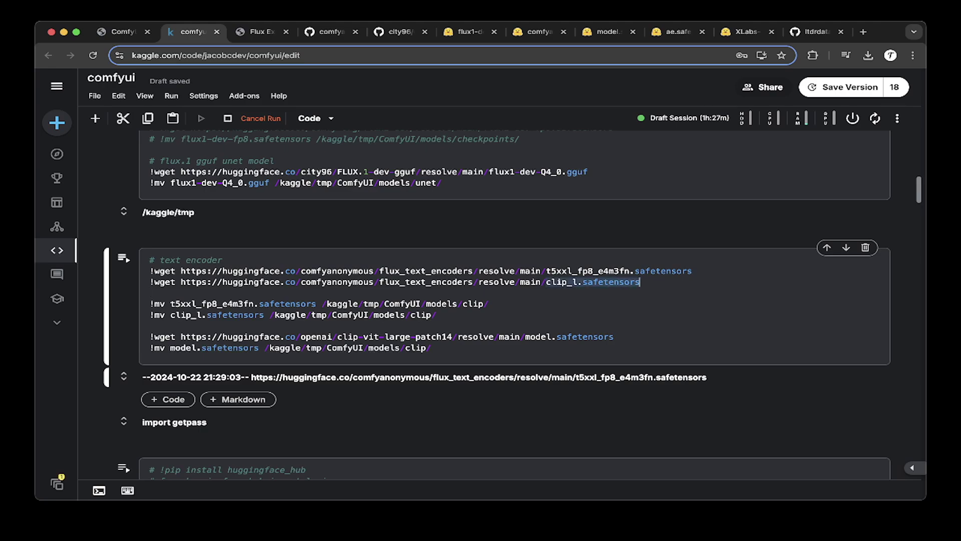
left_click(640, 282)
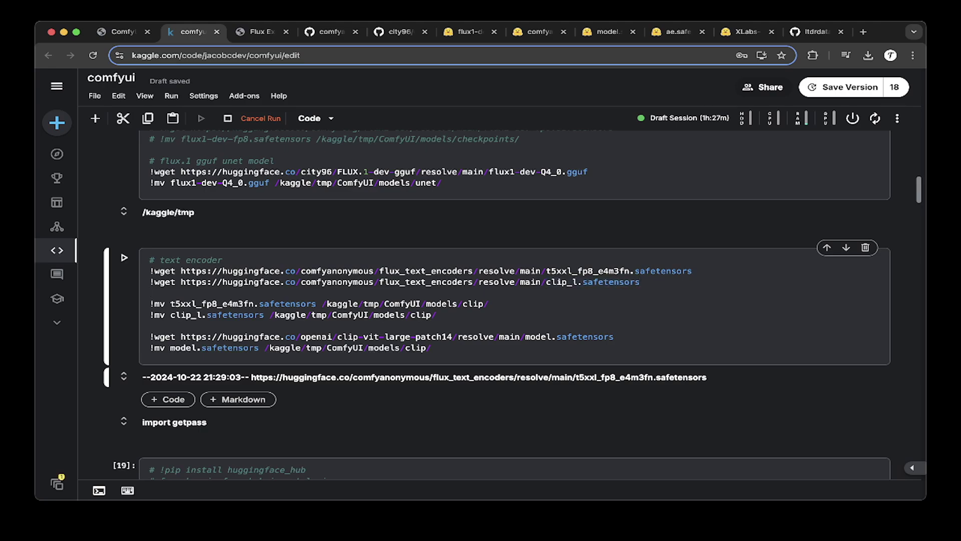
left_click_drag(149, 293, 149, 250)
left_click(149, 293)
scroll(515, 306, "down", 1)
scroll(496, 305, "down", 1)
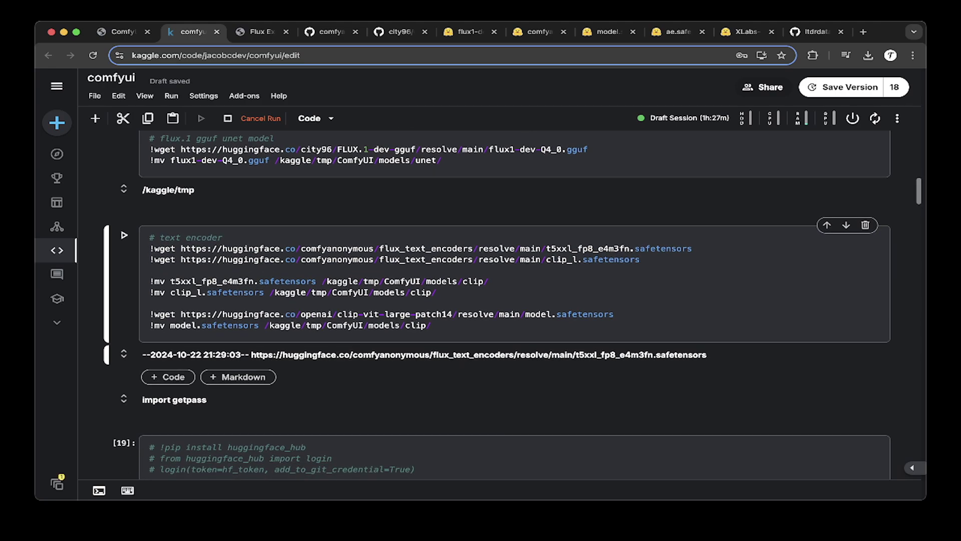
Step: Highlight the two commands that download the clip-vit-large-patch14 model.safetensors and move it to models/clip
scroll(496, 300, "down", 1)
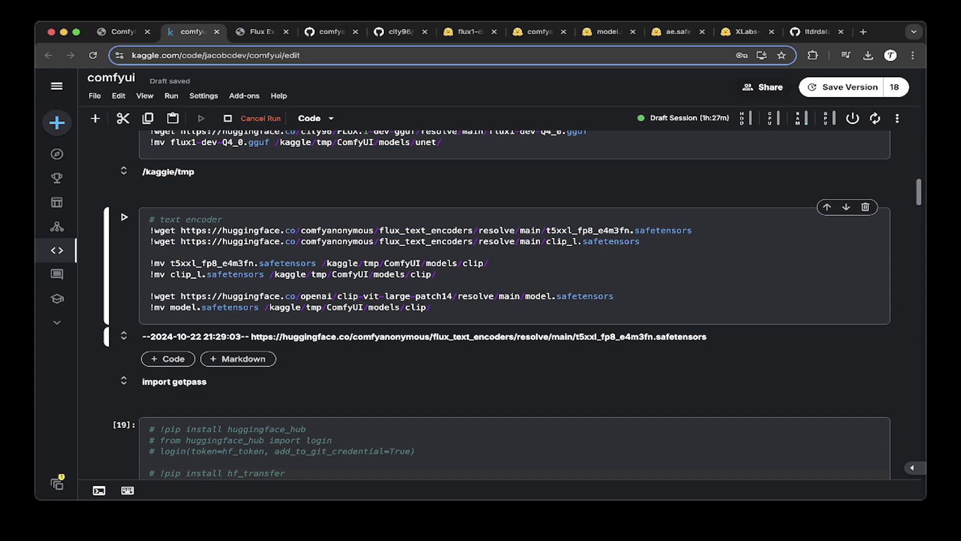
left_click_drag(432, 307, 185, 307)
left_click(241, 296)
left_click(431, 307)
key("super+shift+Left")
left_click_drag(431, 307, 149, 296)
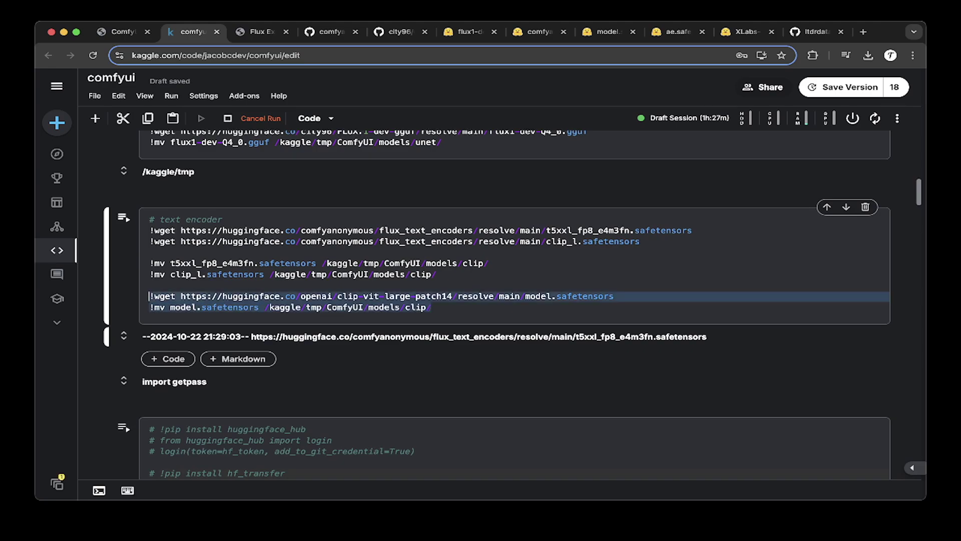
Step: Highlight the clip-vit-large-patch14 download and move commands at the end of the text encoder cell again
left_click(279, 296)
left_click_drag(431, 307, 150, 296)
left_click(288, 296)
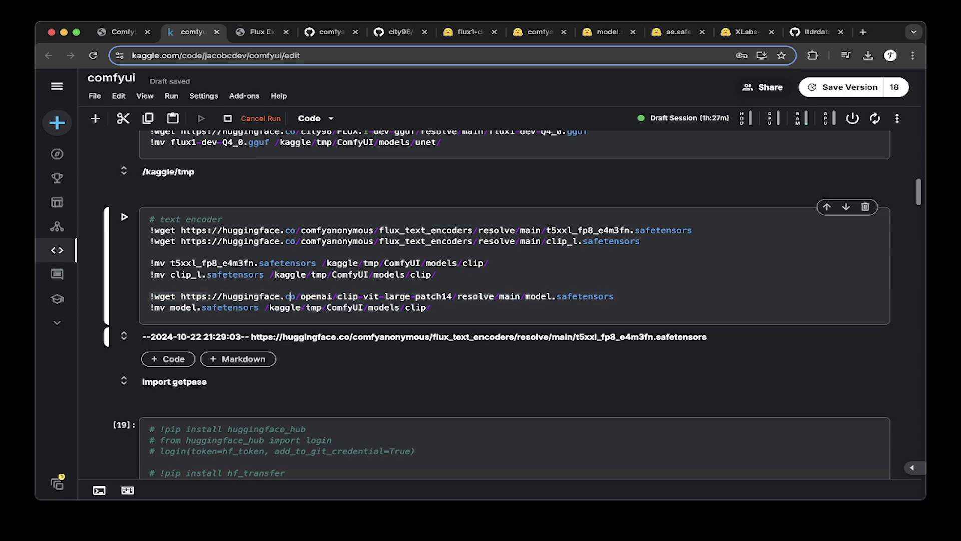
left_click_drag(431, 307, 149, 296)
left_click(192, 274)
Step: Review the VAE cell's download command and highlight the Hugging Face access token in its authorization header
scroll(191, 274, "down", 3)
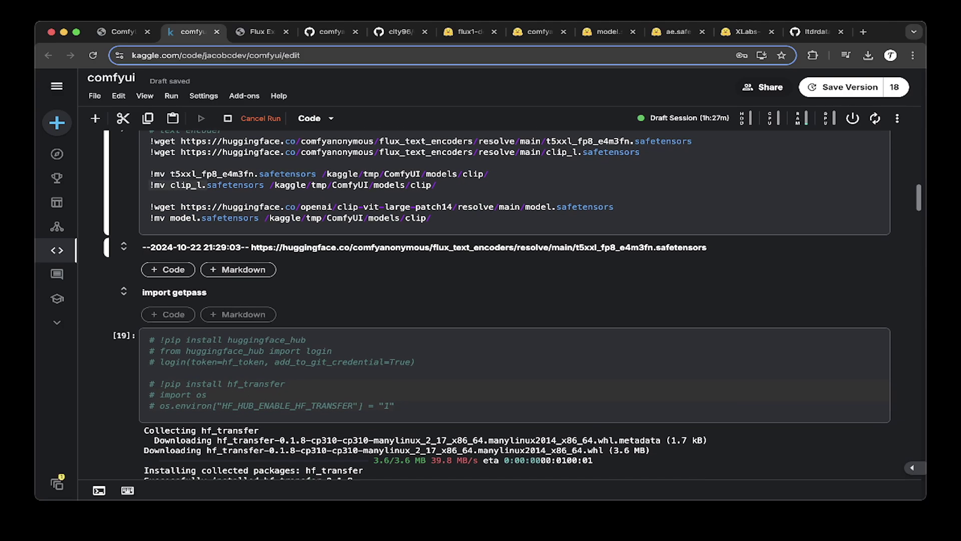
scroll(515, 302, "down", 5)
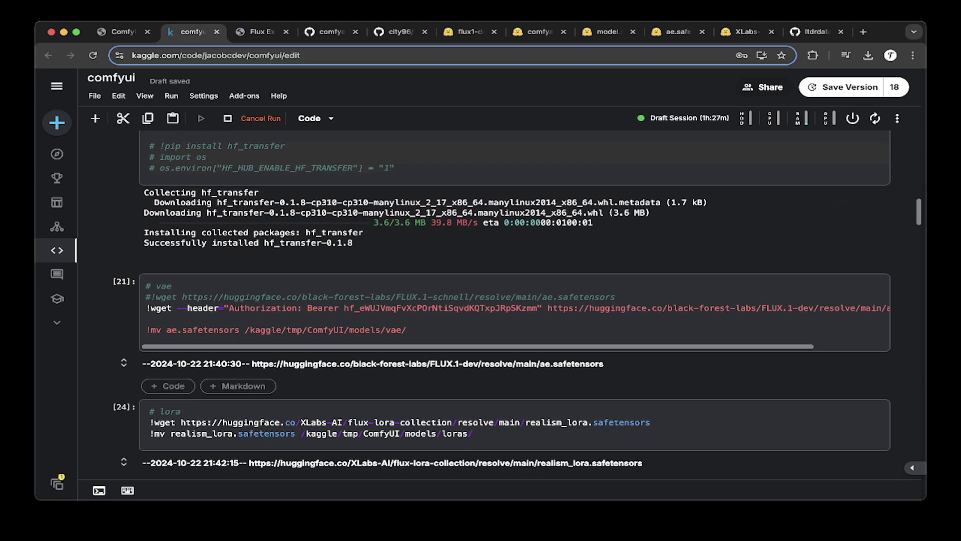
scroll(514, 315, "right", 5)
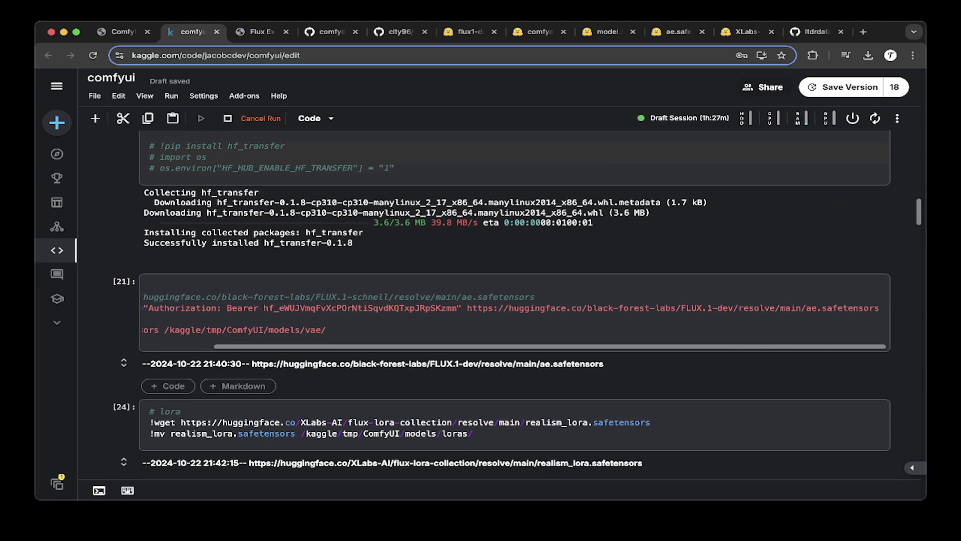
left_click(321, 330)
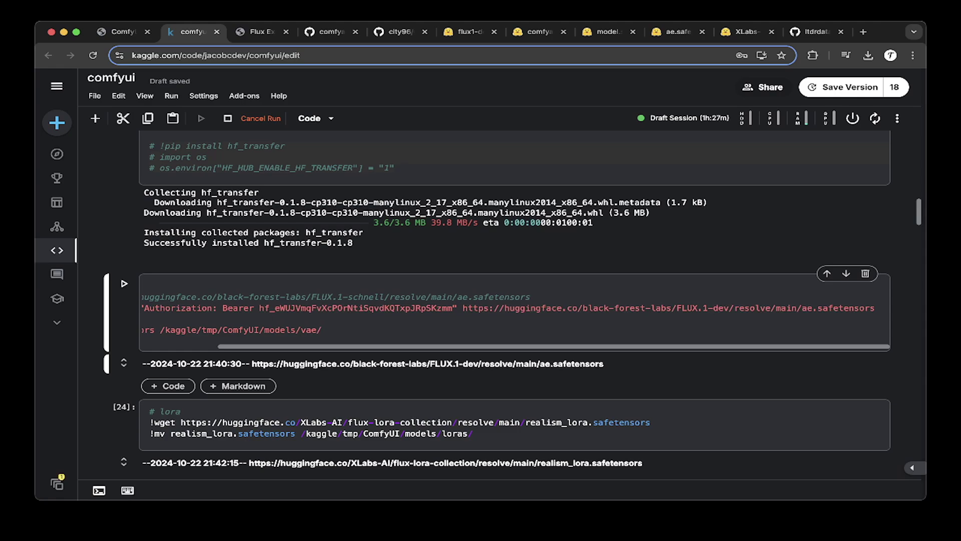
scroll(515, 316, "left", 5)
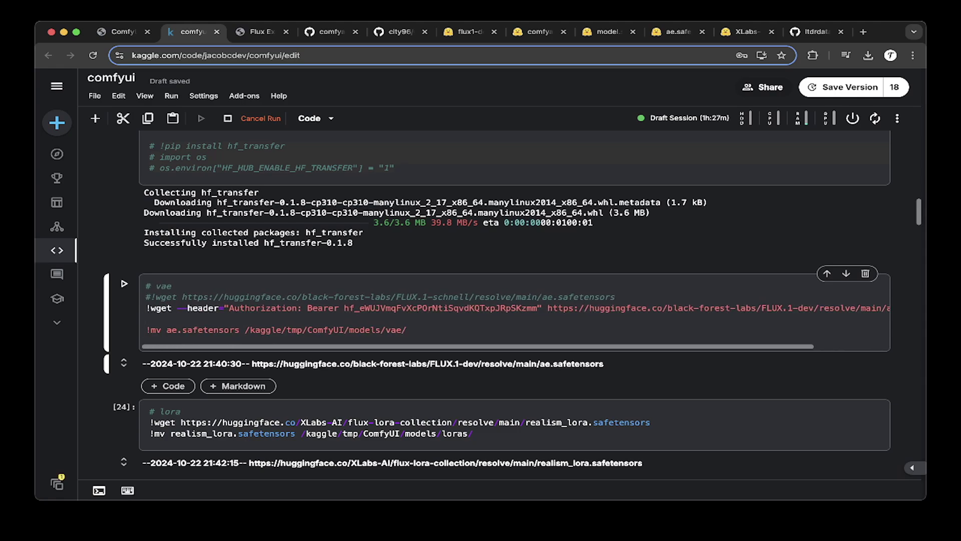
left_click(525, 308)
left_click_drag(341, 307, 538, 307)
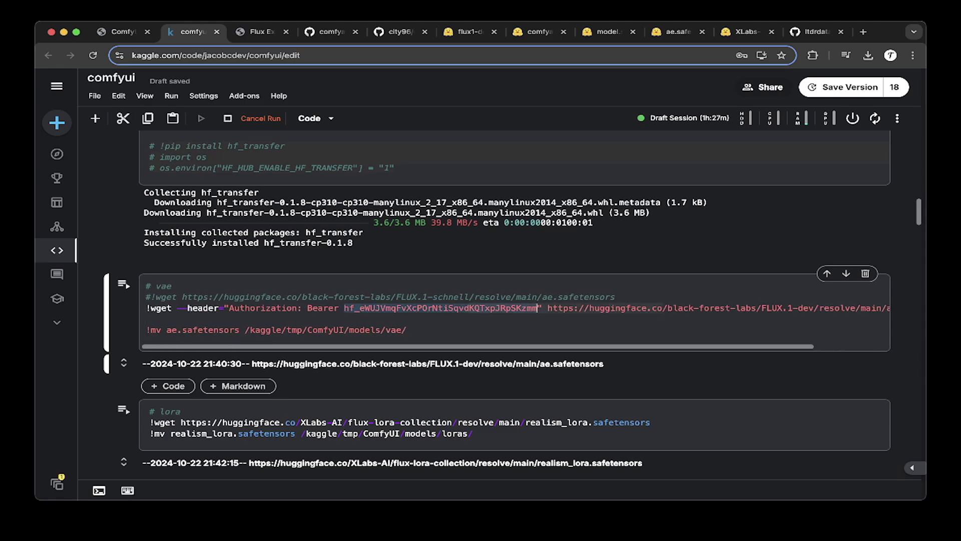
left_click(145, 319)
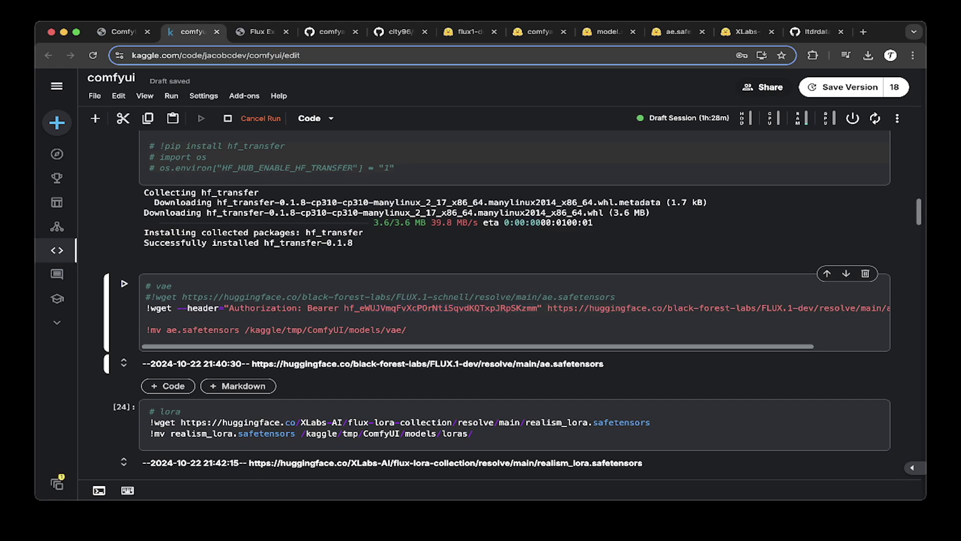
Step: Highlight the FLUX.1-dev repository name and the ae.safetensors file name in the VAE download URL
left_click(407, 329)
scroll(514, 312, "right", 2)
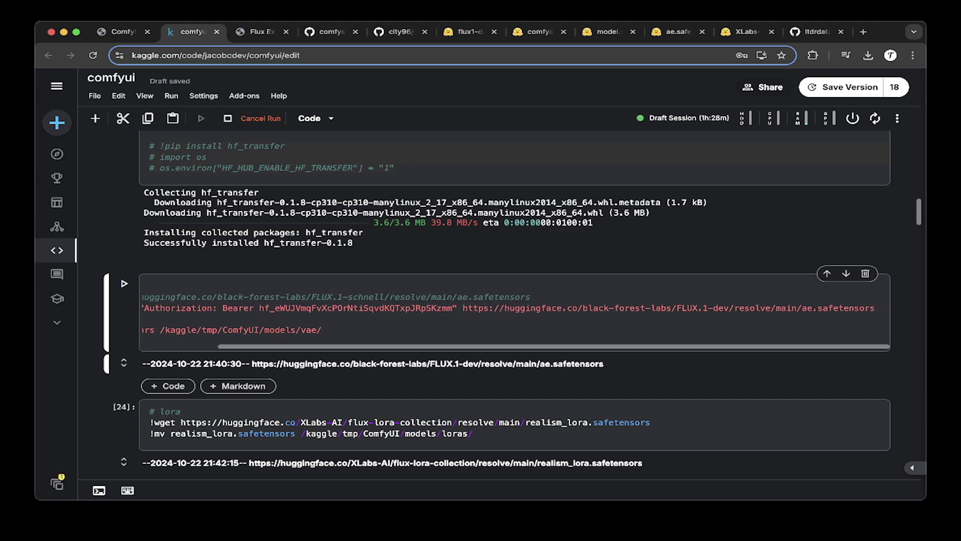
left_click_drag(676, 308, 730, 308)
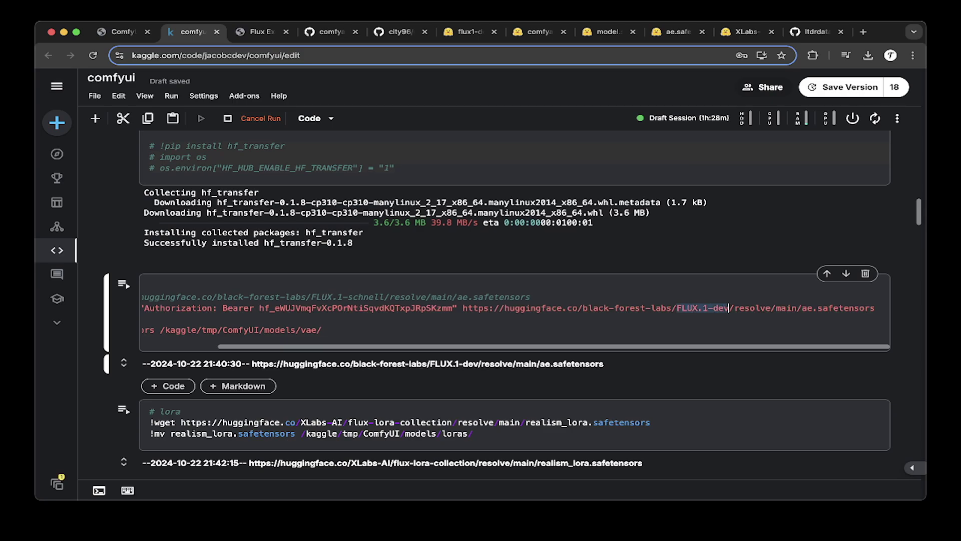
left_click(730, 308)
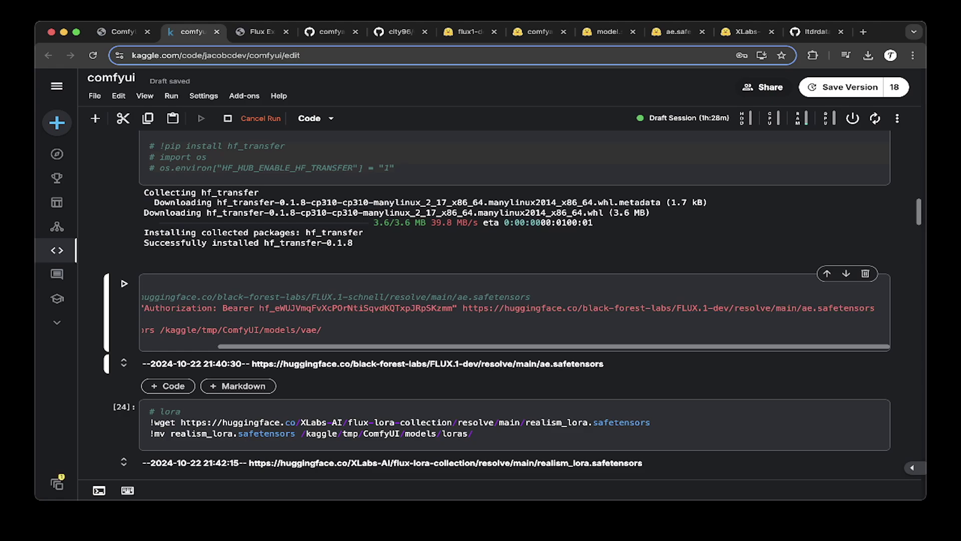
left_click_drag(802, 308, 865, 308)
Step: Examine the command that moves the VAE file to models/vae, highlighting ae.safetensors in it
left_click(322, 330)
scroll(322, 330, "left", 2)
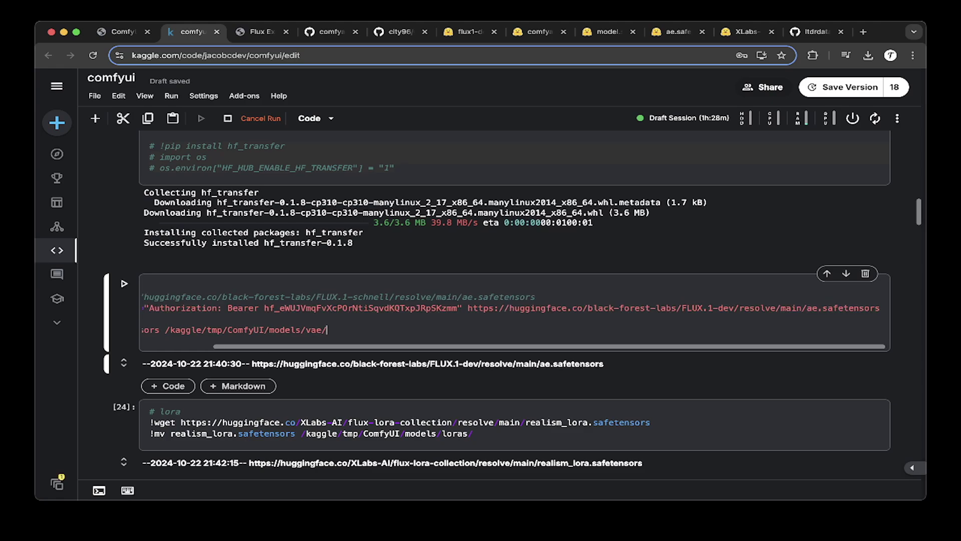
left_click_drag(166, 330, 239, 330)
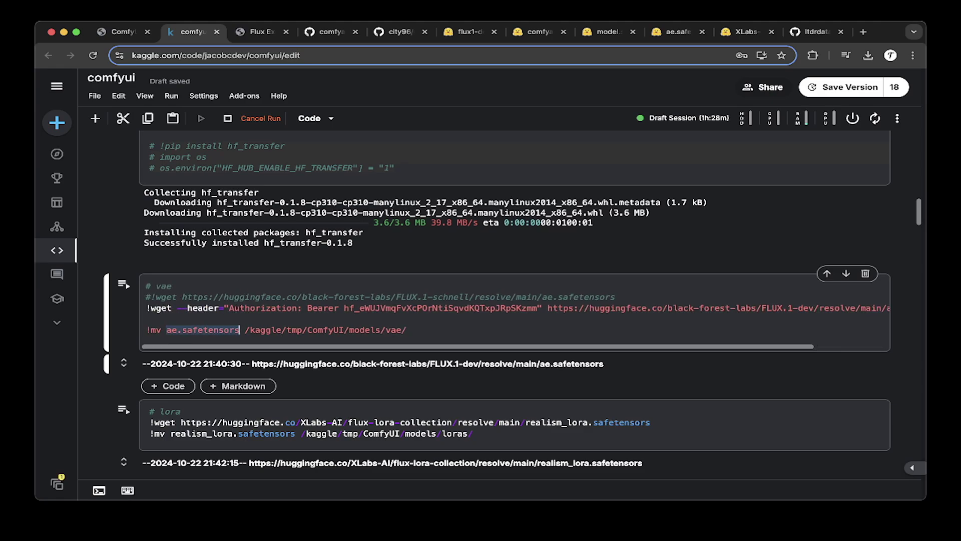
left_click(239, 330)
left_click(407, 330)
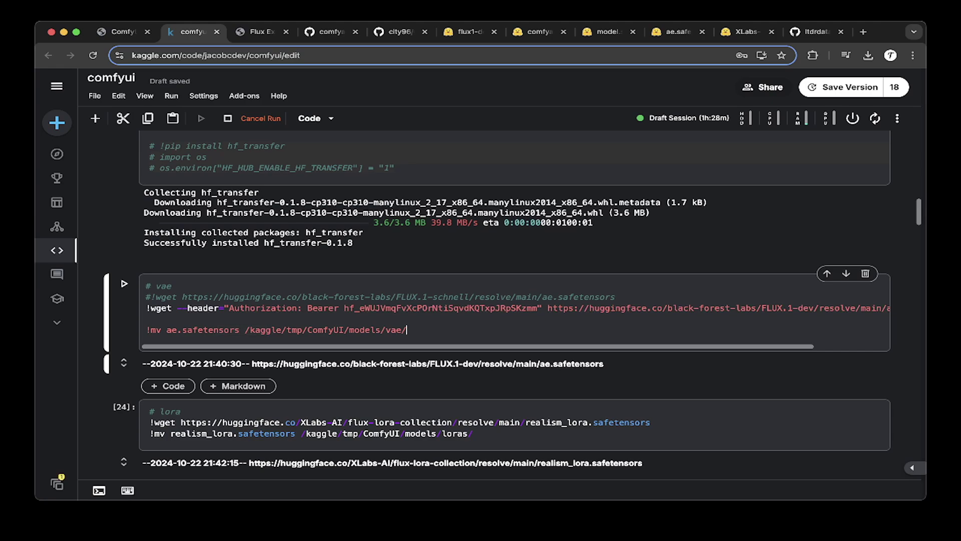
Step: Highlight the LoRA cell's commands that download realism_lora.safetensors and move it to models/loras
scroll(501, 300, "down", 4)
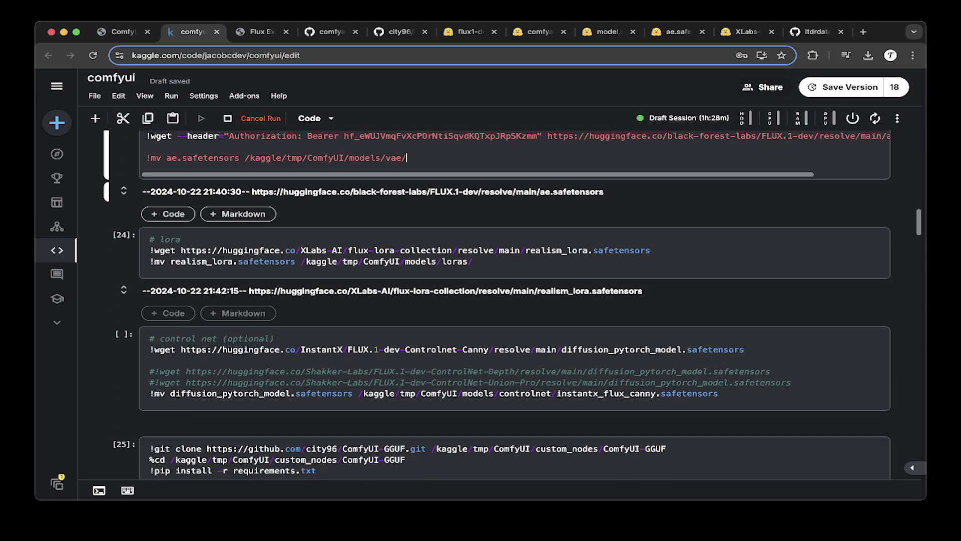
left_click_drag(472, 261, 180, 239)
left_click(180, 239)
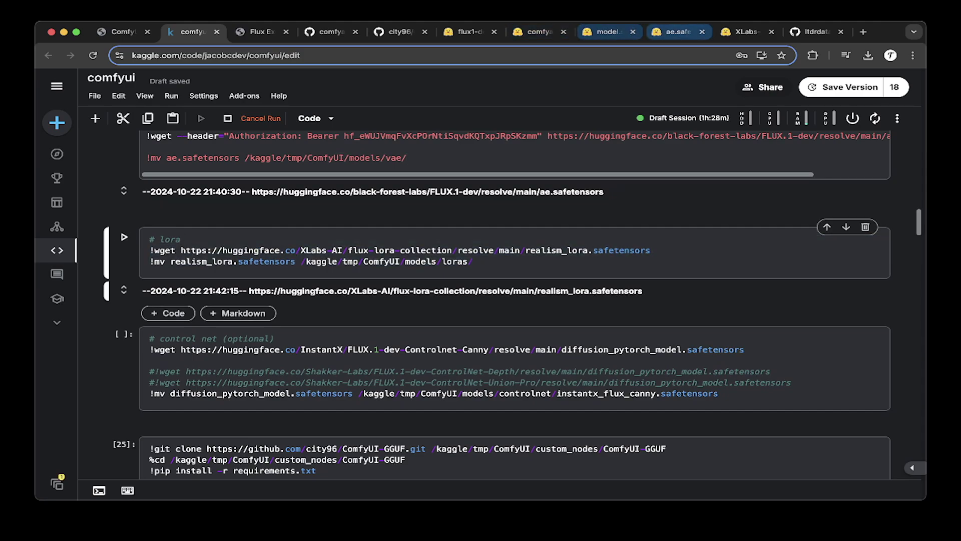
Step: View the file list of XLabs-AI/flux-lora-collection on Hugging Face and return to the LoRA cell in the Kaggle notebook
left_click(746, 32)
scroll(481, 284, "up", 2)
scroll(480, 283, "down", 2)
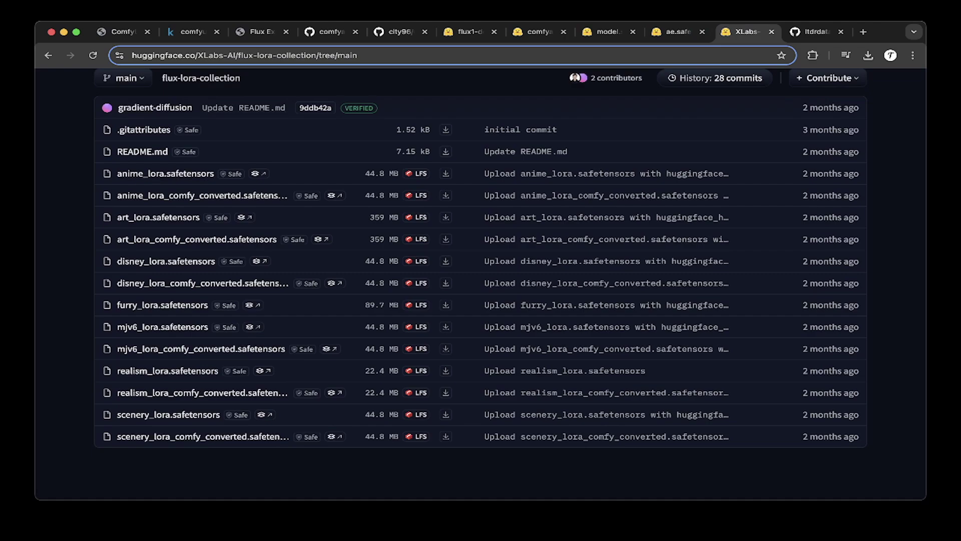
left_click(193, 32)
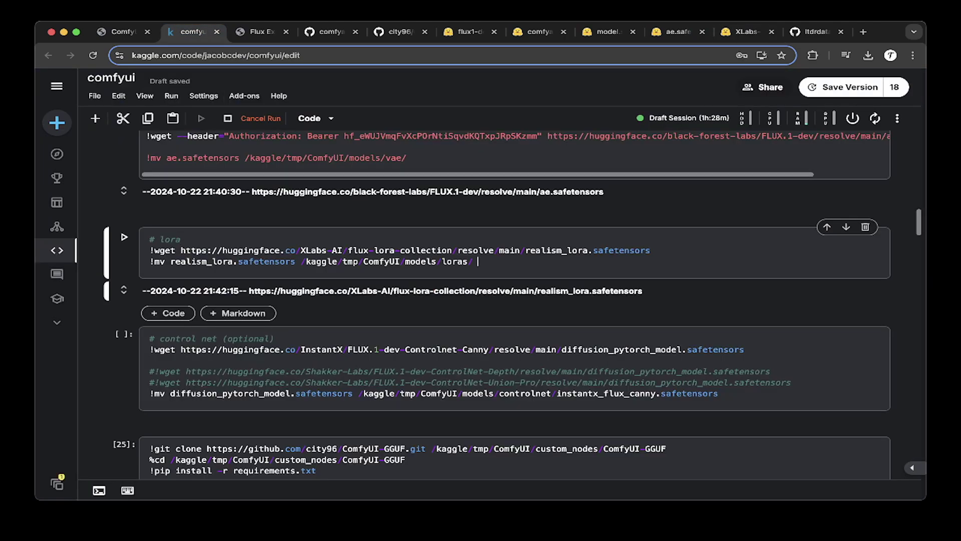
left_click(478, 261)
Step: Review the optional ControlNet cell that downloads the FLUX.1-dev-Controlnet-Canny model and moves it to models/controlnet
scroll(501, 300, "down", 1)
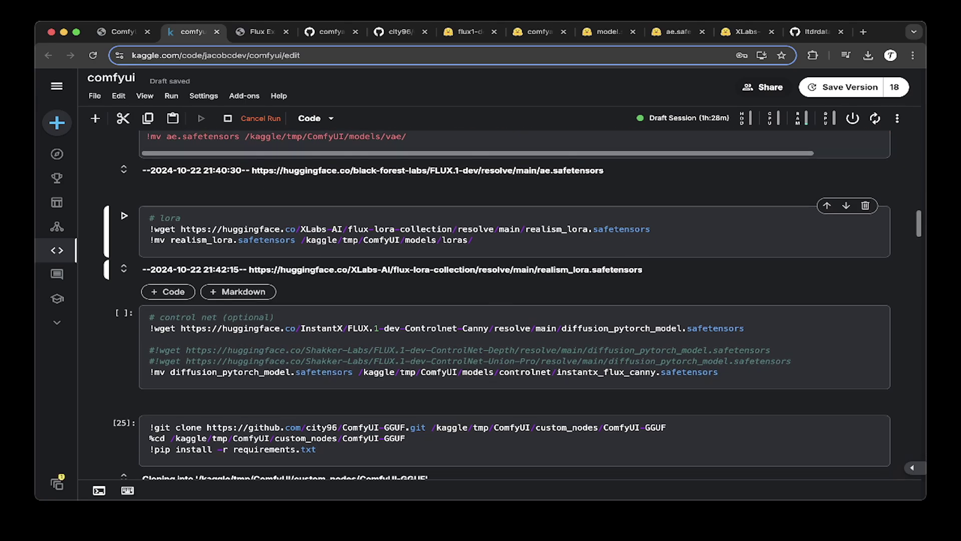
scroll(501, 300, "down", 1)
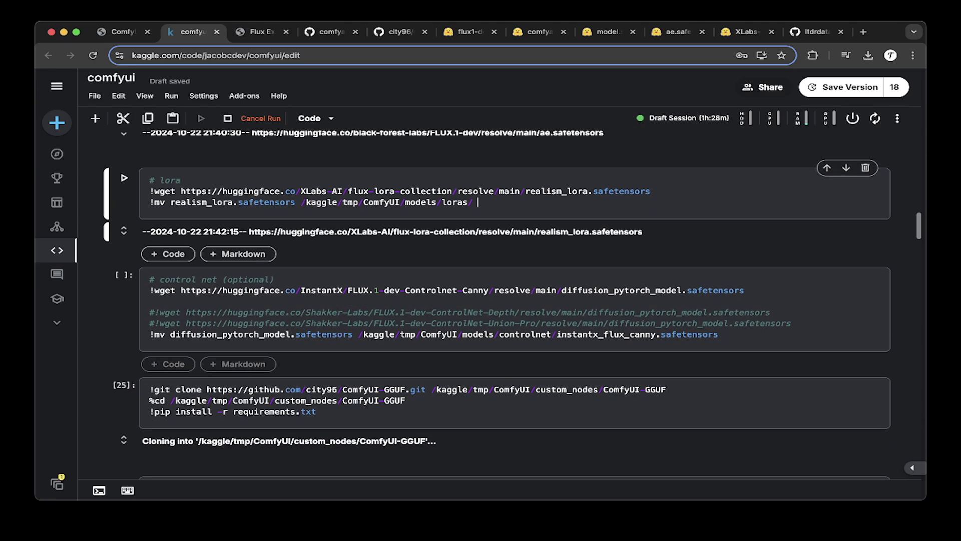
left_click(274, 279)
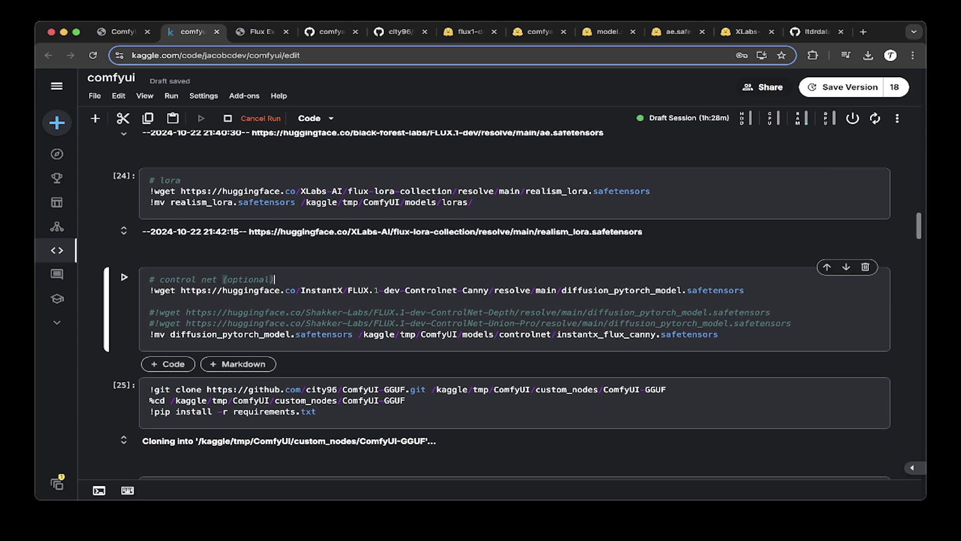
left_click(149, 301)
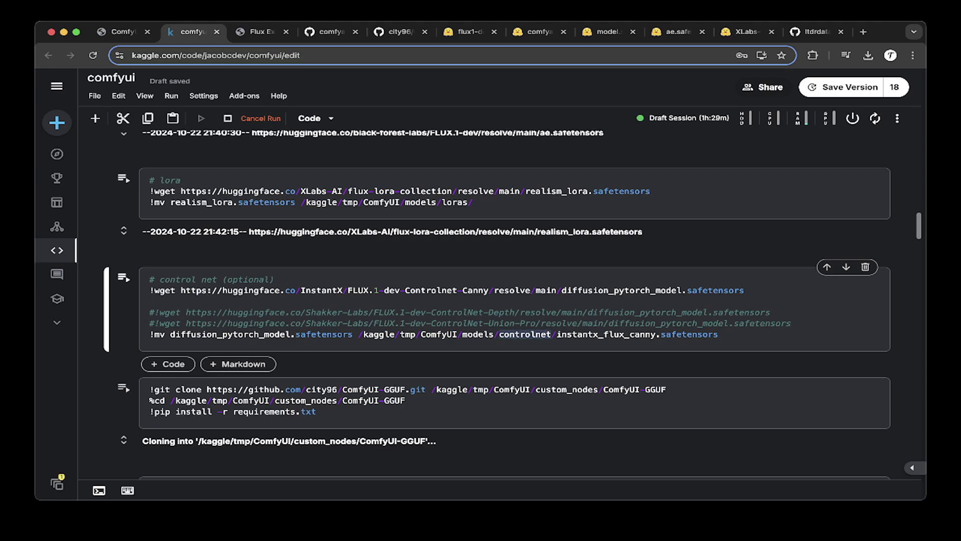
key("super+a")
left_click(274, 279)
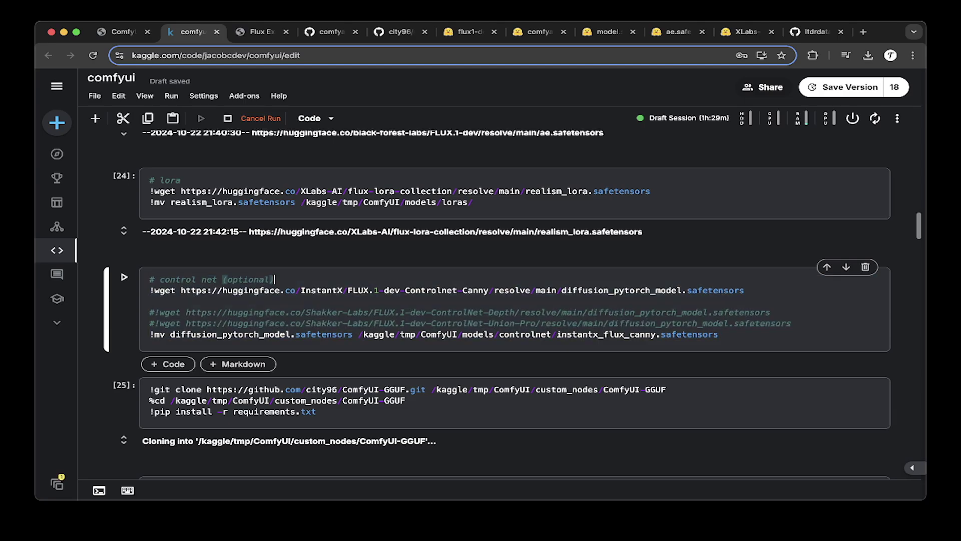
Step: Review the cell that clones city96/ComfyUI-GGUF, highlighting its target path /kaggle/tmp/ComfyUI/custom_nodes/ComfyUI-GGUF
scroll(501, 304, "down", 2)
left_click(316, 344)
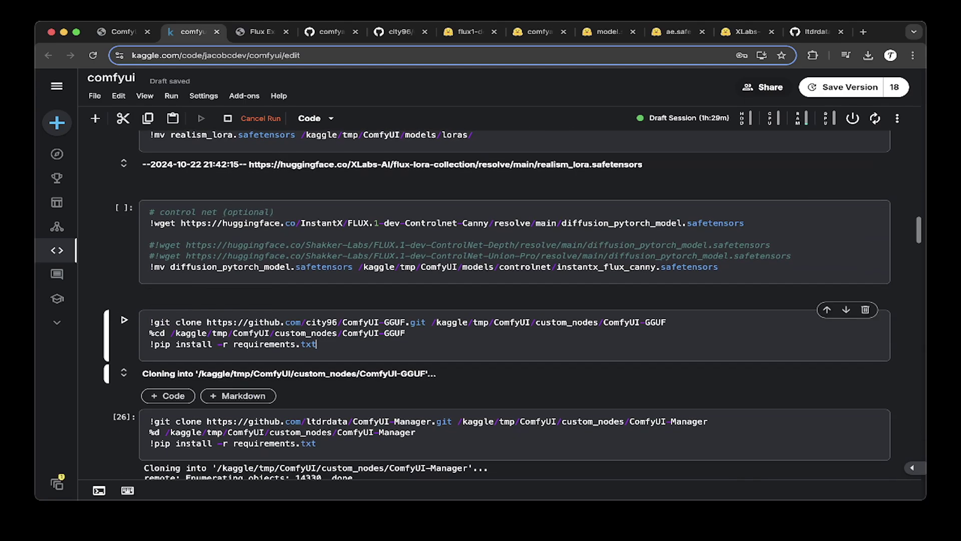
scroll(501, 305, "down", 2)
scroll(500, 300, "down", 2)
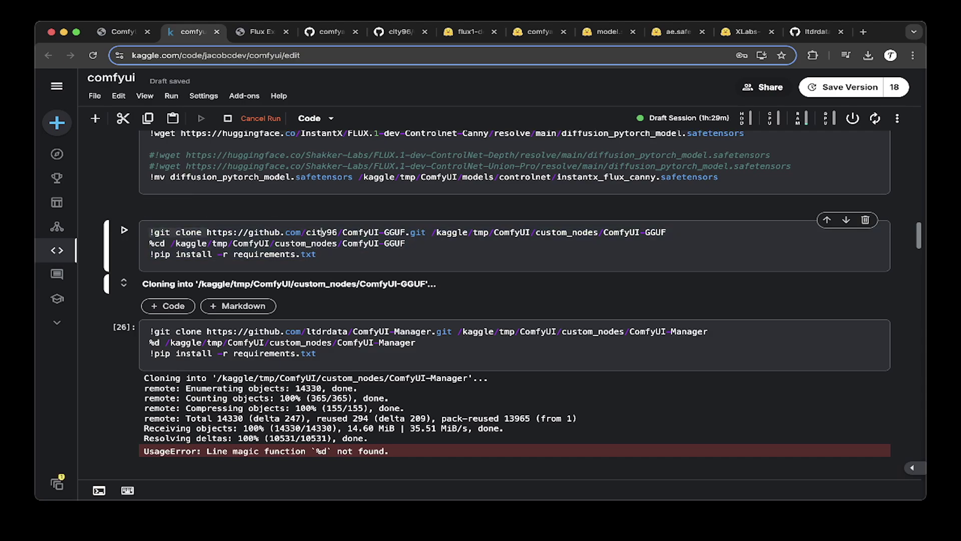
left_click(405, 243)
left_click_drag(432, 232, 667, 232)
left_click(666, 232)
Step: Highlight the ComfyUI-GGUF cell's commands that change into its directory and install requirements.txt
left_click_drag(316, 255, 158, 243)
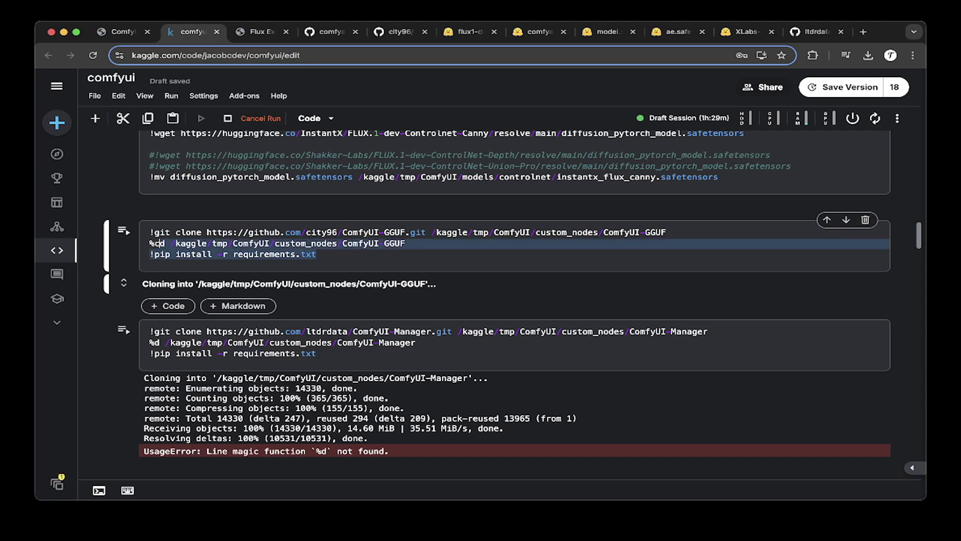
left_click(316, 254)
left_click_drag(317, 254, 175, 254)
left_click(316, 255)
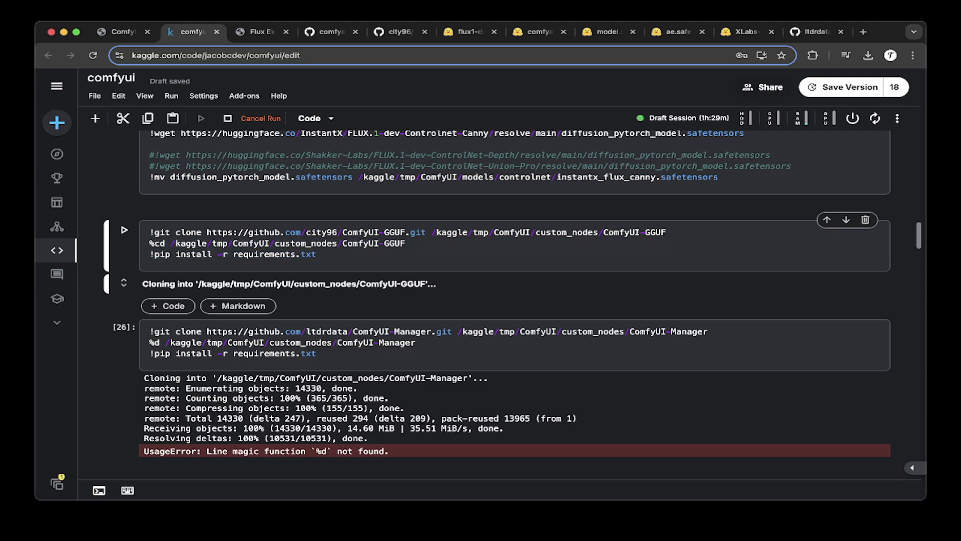
mouse_move(405, 244)
left_mouse_down()
mouse_move(270, 243)
mouse_move(405, 243)
left_mouse_up()
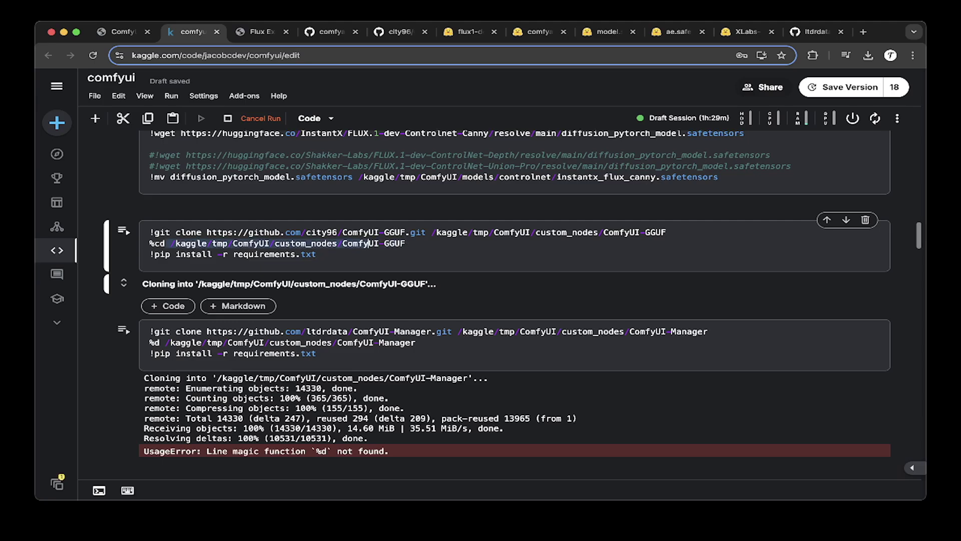
Step: Review the cell that clones ltdrdata/ComfyUI-Manager into custom_nodes and installs its requirements, selecting the cell's entire code
scroll(343, 245, "down", 1)
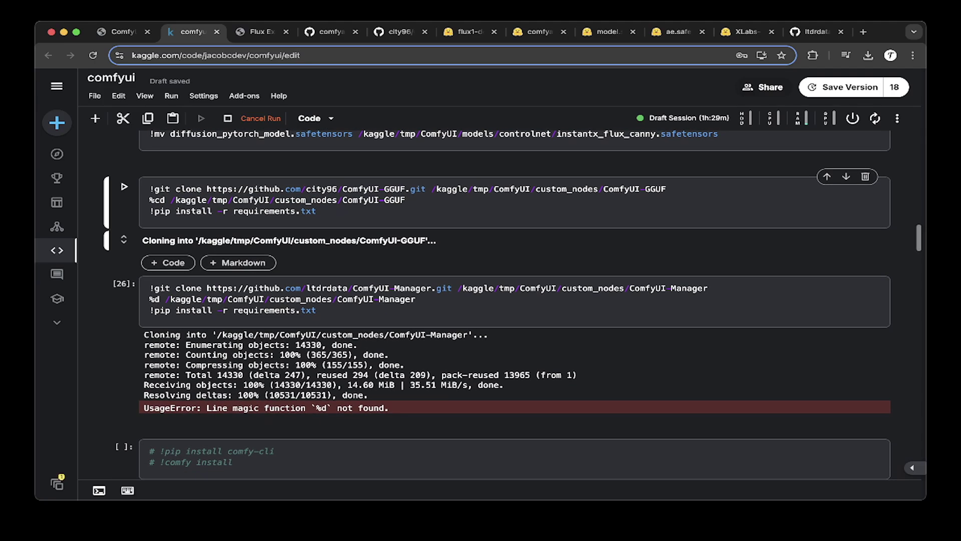
left_click(317, 311)
scroll(502, 304, "down", 1)
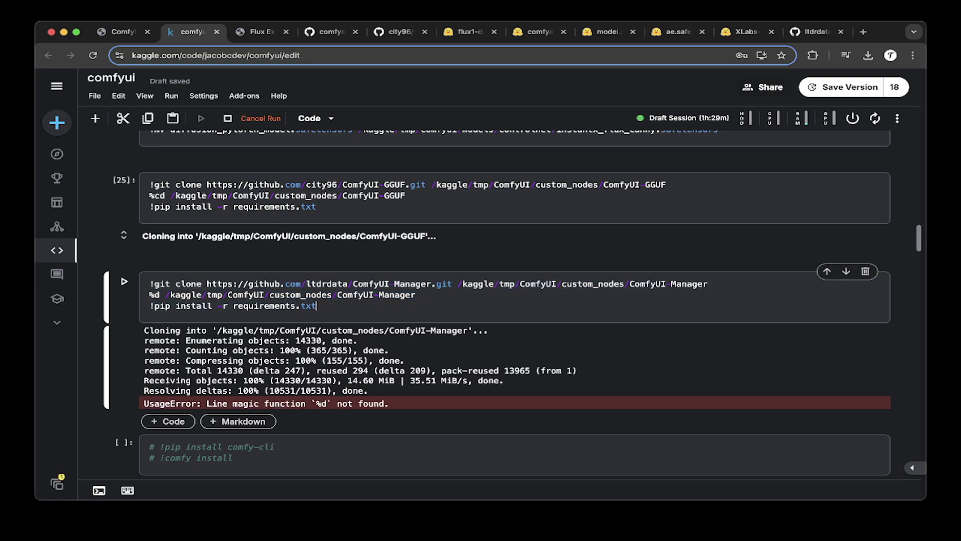
scroll(496, 304, "down", 1)
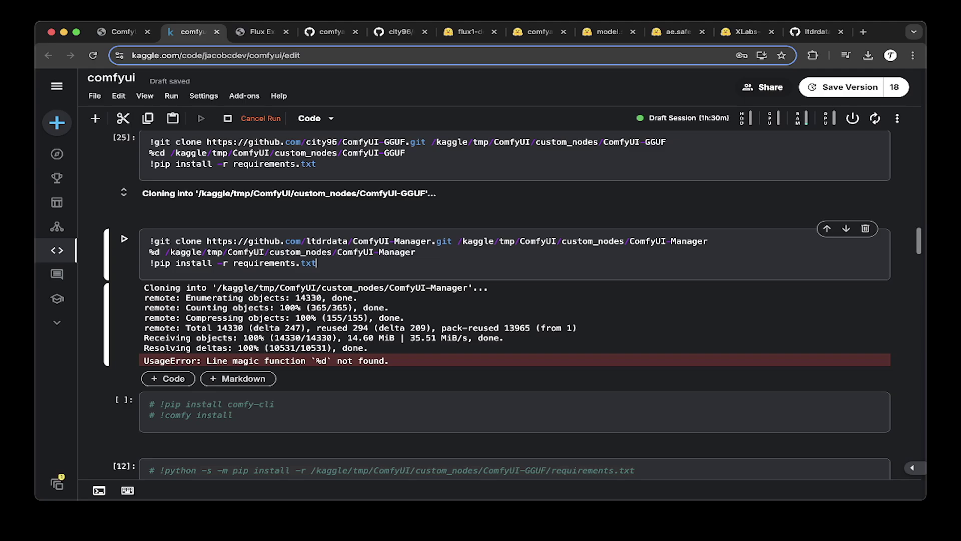
key("super+a")
key("Right")
Step: Look over the cell that installs pyngrok and ngrok with --force, and return to the ComfyUI-Manager cell
scroll(218, 252, "down", 2)
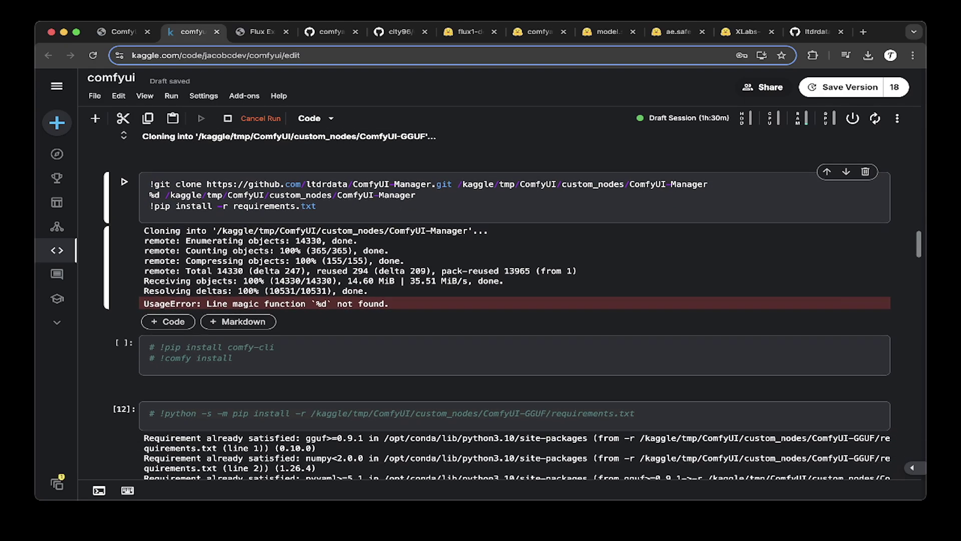
scroll(497, 304, "down", 7)
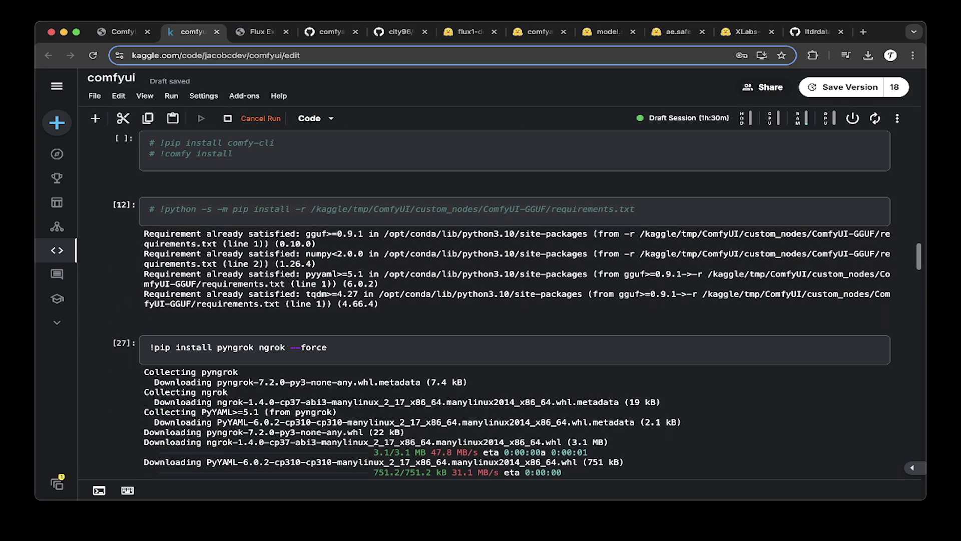
scroll(497, 304, "up", 1)
scroll(497, 304, "down", 1)
left_click(327, 334)
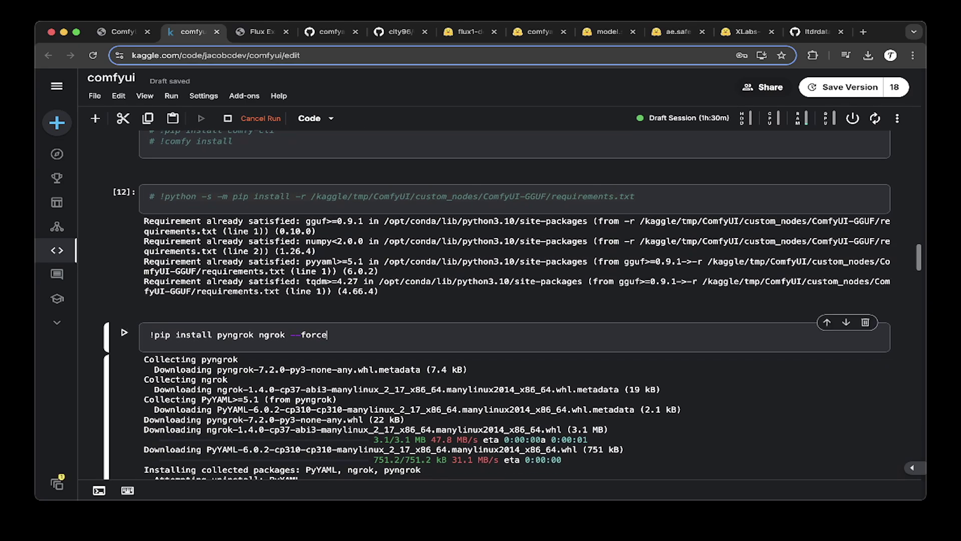
scroll(498, 304, "up", 8)
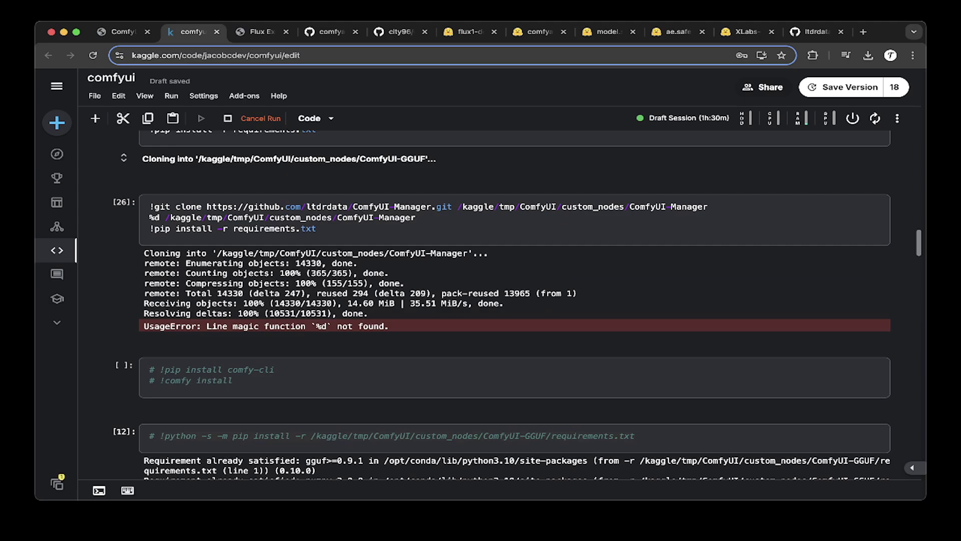
Step: Look past the pyngrok install cell and review the cell that changes to /kaggle/working/ and defines the run(commands) helper
scroll(498, 304, "down", 7)
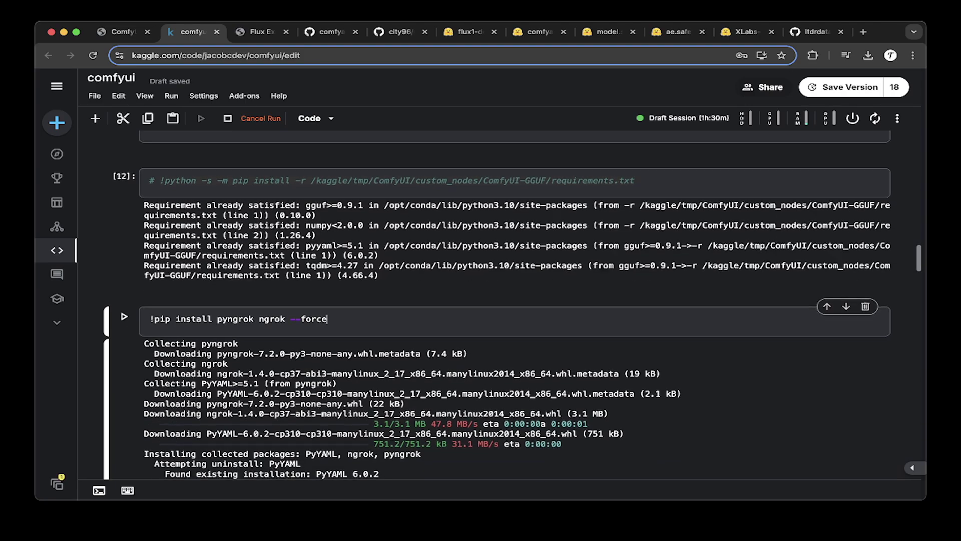
scroll(514, 304, "down", 9)
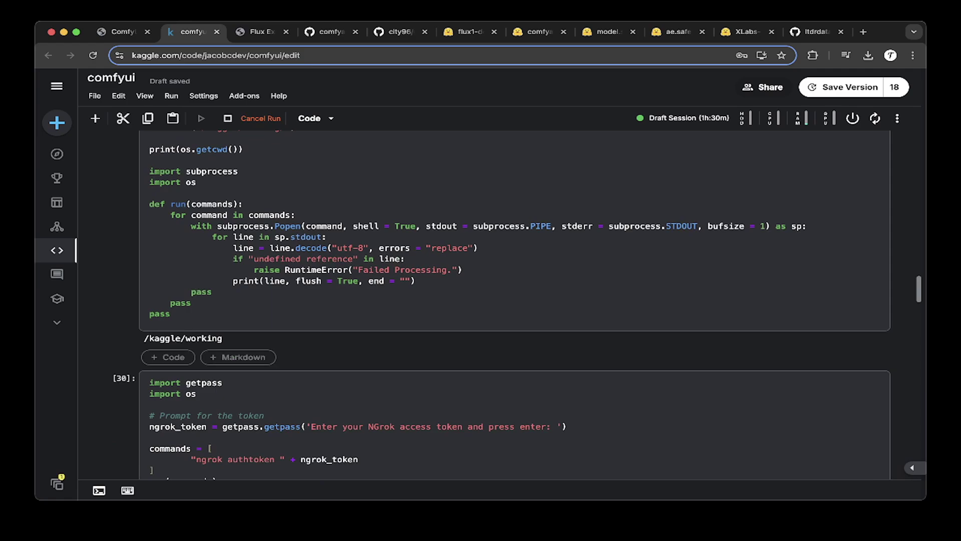
scroll(224, 224, "up", 1)
left_click(223, 223)
left_click(149, 214)
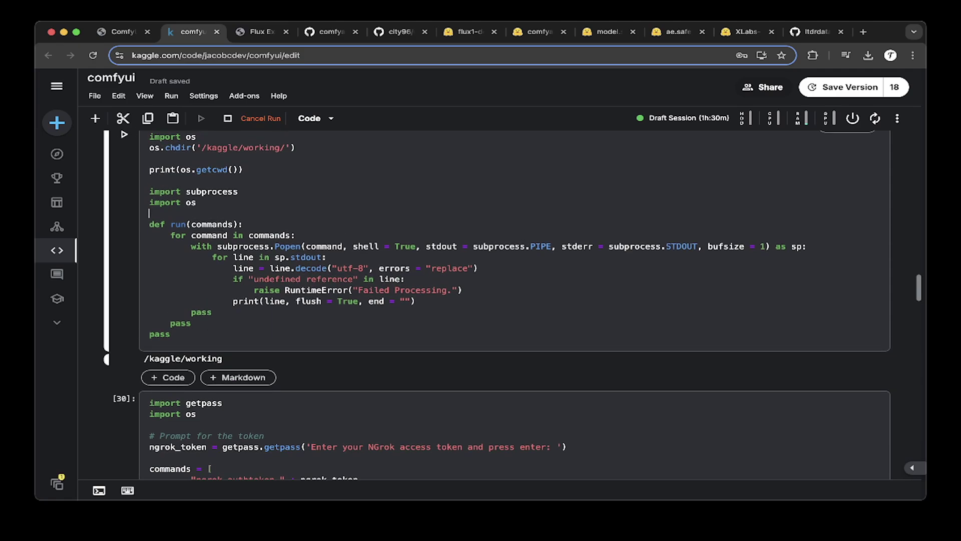
Step: Review the cell that prompts for the ngrok access token and runs the ngrok authtoken command
scroll(515, 305, "down", 3)
left_click(207, 304)
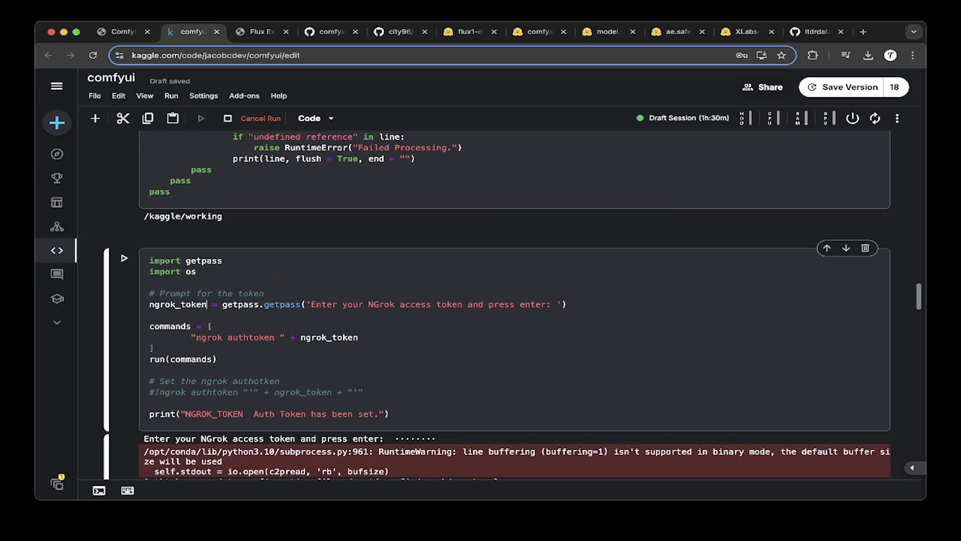
left_click(155, 348)
scroll(154, 348, "down", 1)
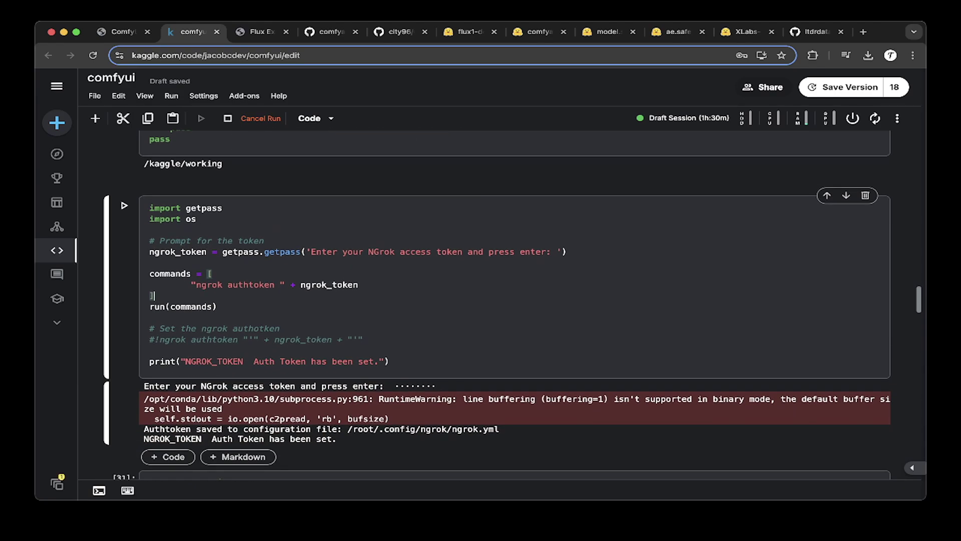
scroll(515, 304, "down", 4)
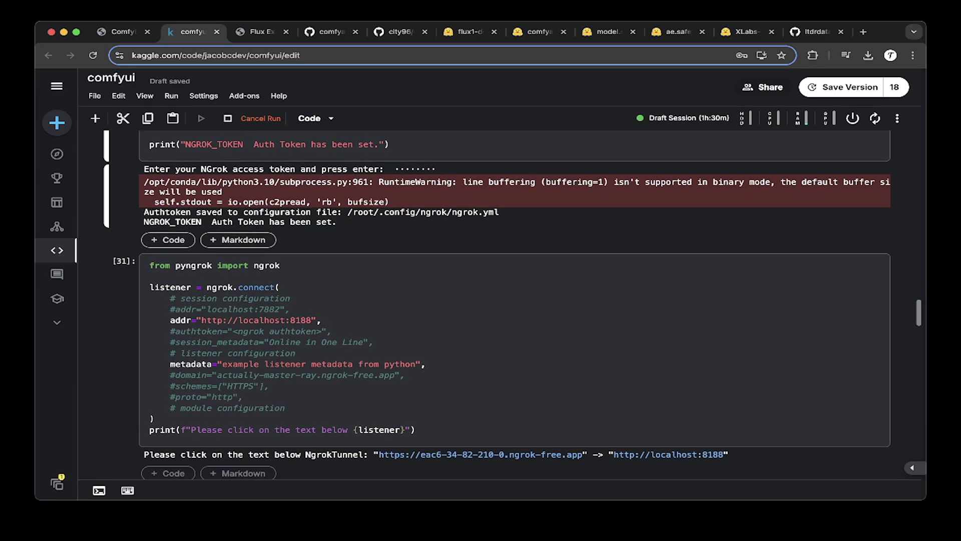
left_click(279, 287)
scroll(515, 305, "down", 1)
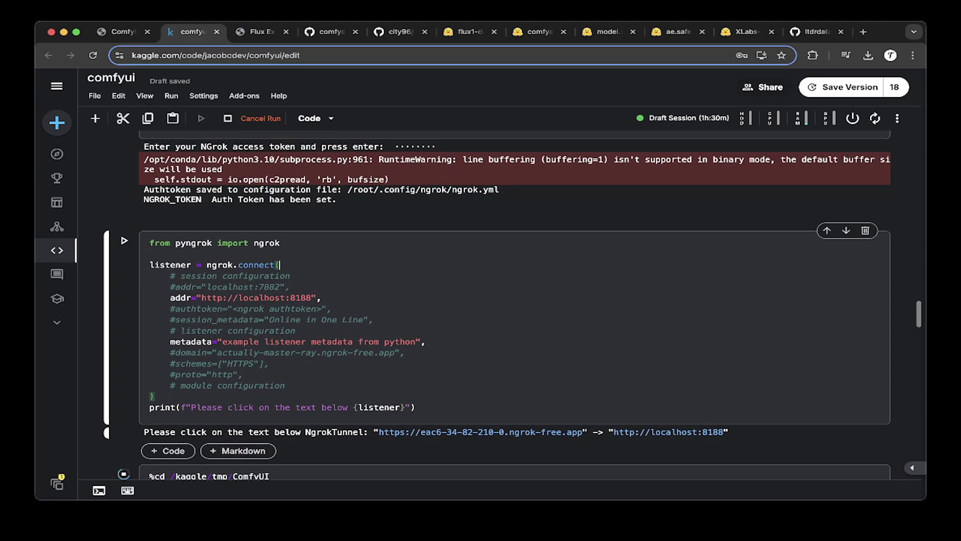
scroll(496, 305, "down", 1)
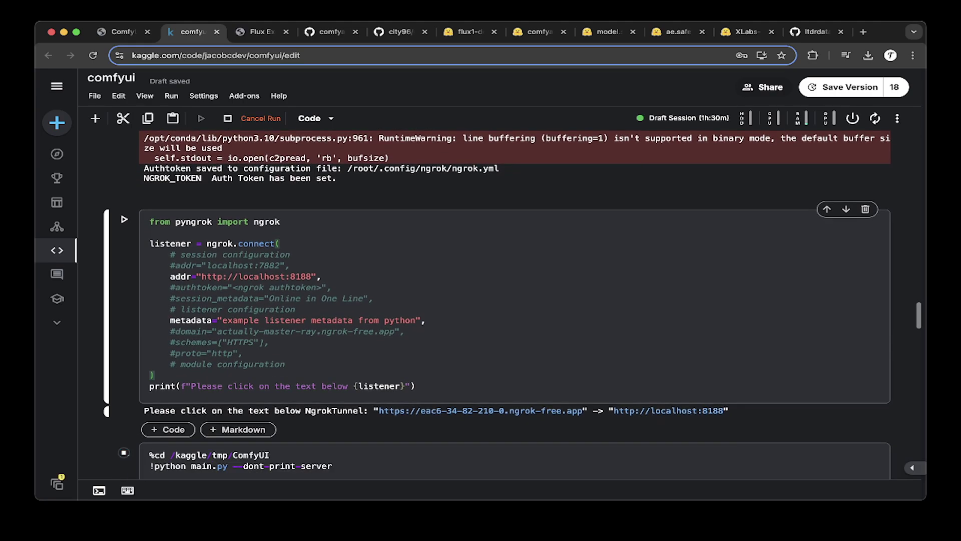
left_click_drag(321, 276, 181, 266)
left_click(291, 265)
scroll(291, 266, "down", 2)
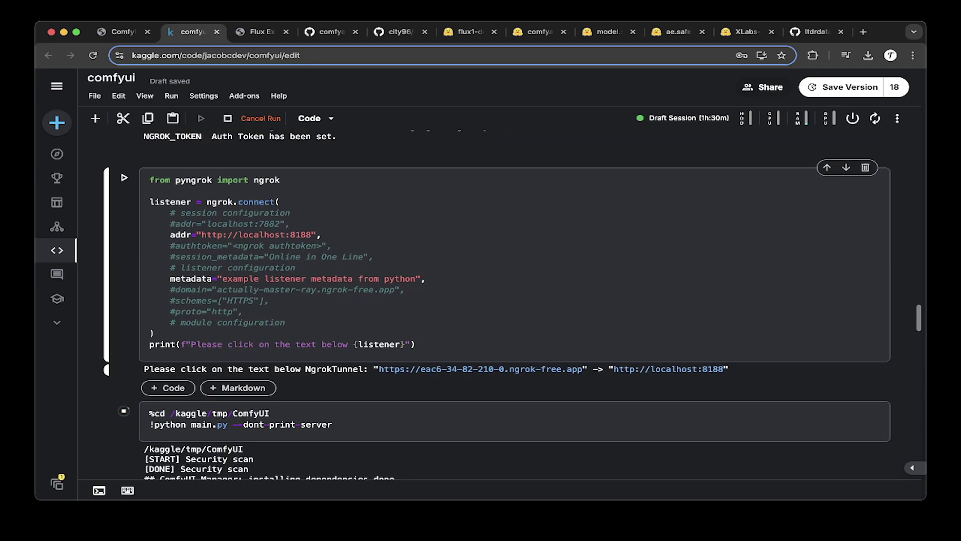
Step: Highlight the public NgrokTunnel URL and the local address it forwards to in the listener cell's output
left_click_drag(375, 369, 583, 369)
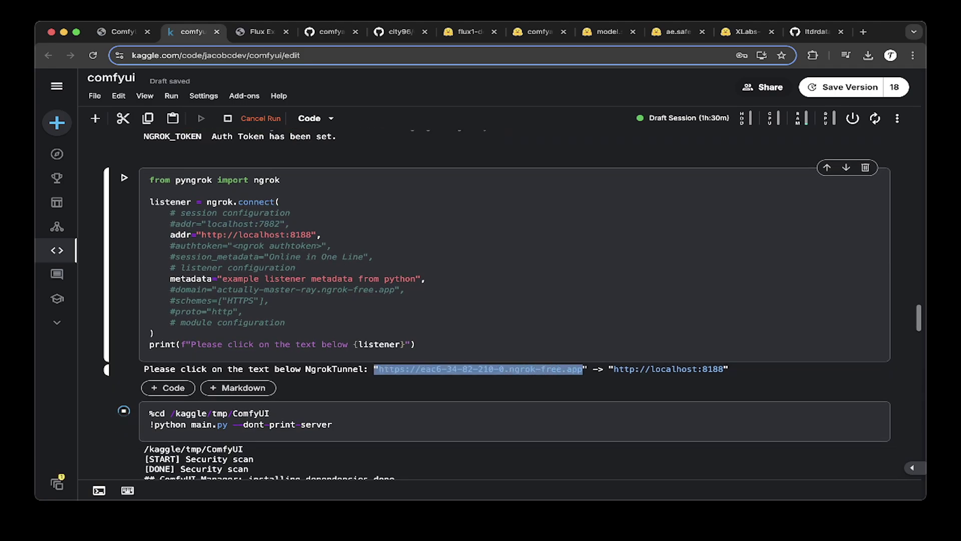
left_click(583, 369)
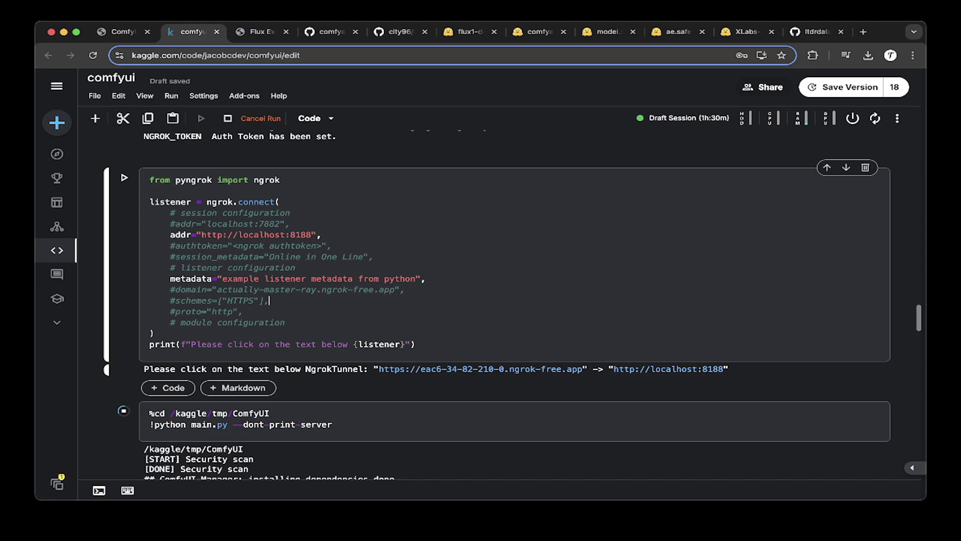
left_click_drag(729, 369, 603, 369)
left_click(243, 312)
left_click(295, 267)
Step: Review the cell that enters /kaggle/tmp/ComfyUI and runs main.py, highlighting the --dont-print-server option
scroll(481, 256, "down", 3)
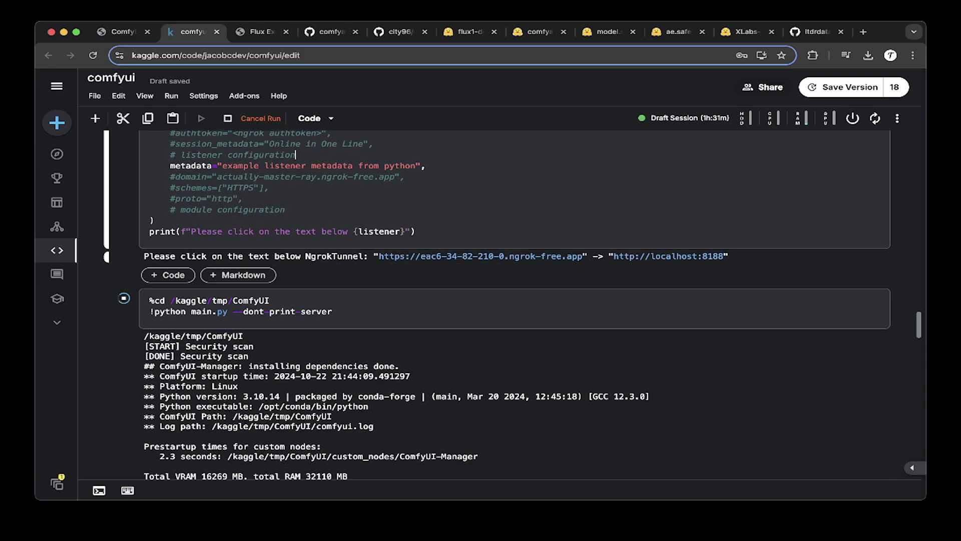
left_click(332, 312)
key("super+a")
left_click(332, 311)
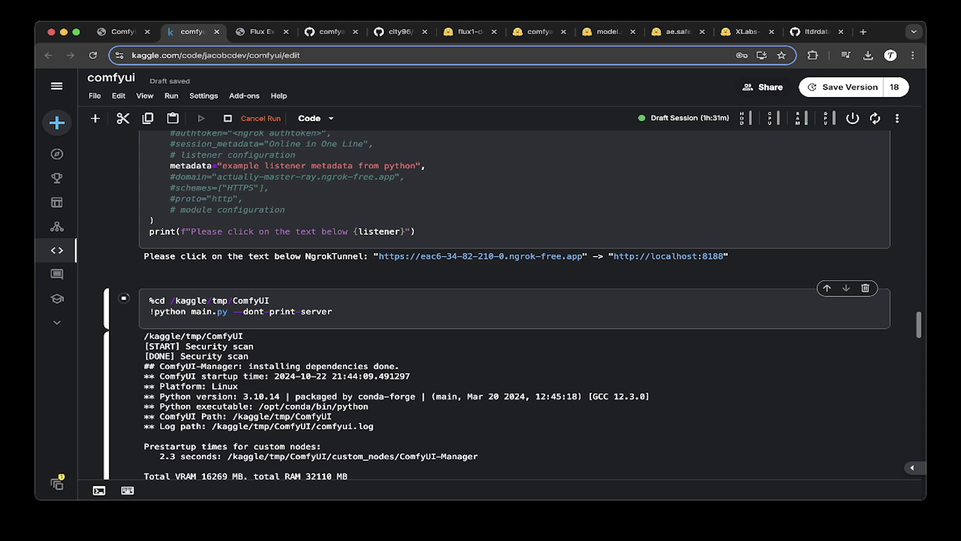
left_click(270, 301)
left_click(332, 312)
left_click_drag(233, 311, 332, 312)
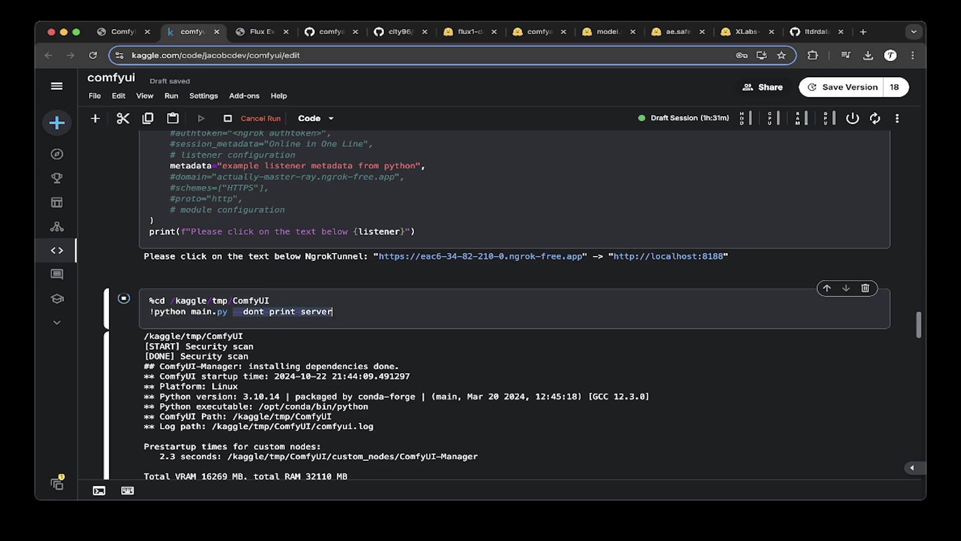
Step: Highlight the python main.py launch command, look over the ComfyUI startup log, and return to the ngrok listener cell
left_click(332, 311)
triple_click(330, 312)
left_click(280, 311)
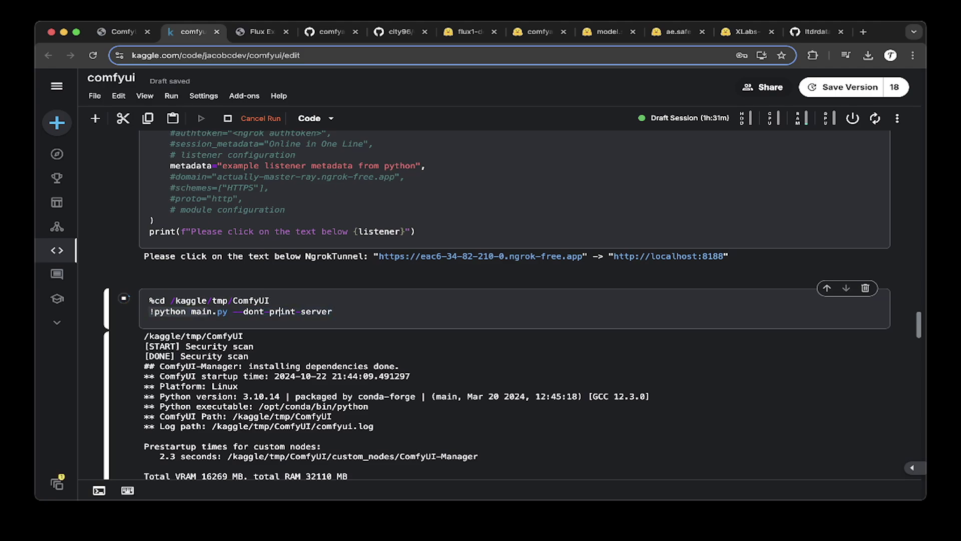
left_click_drag(332, 311, 151, 311)
left_click(260, 311)
scroll(260, 311, "down", 2)
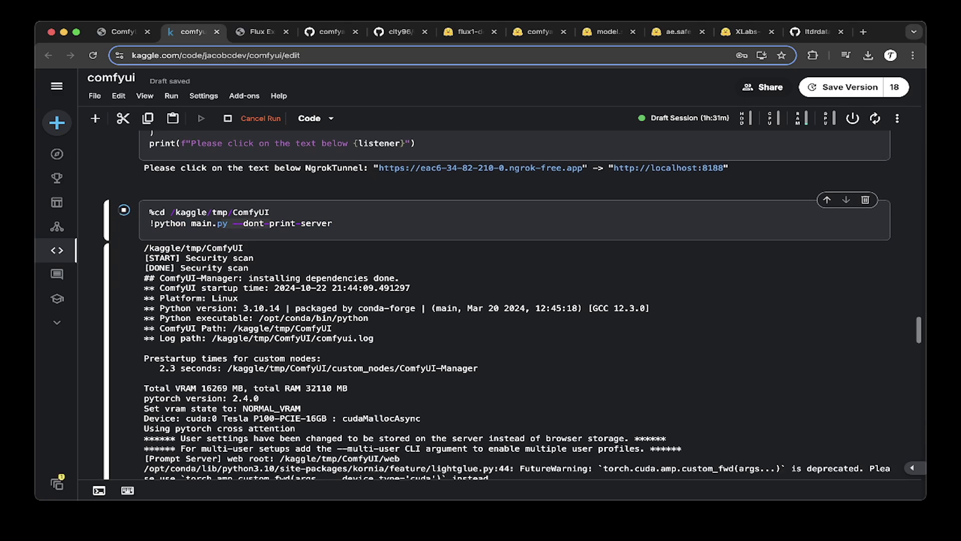
scroll(265, 311, "down", 1)
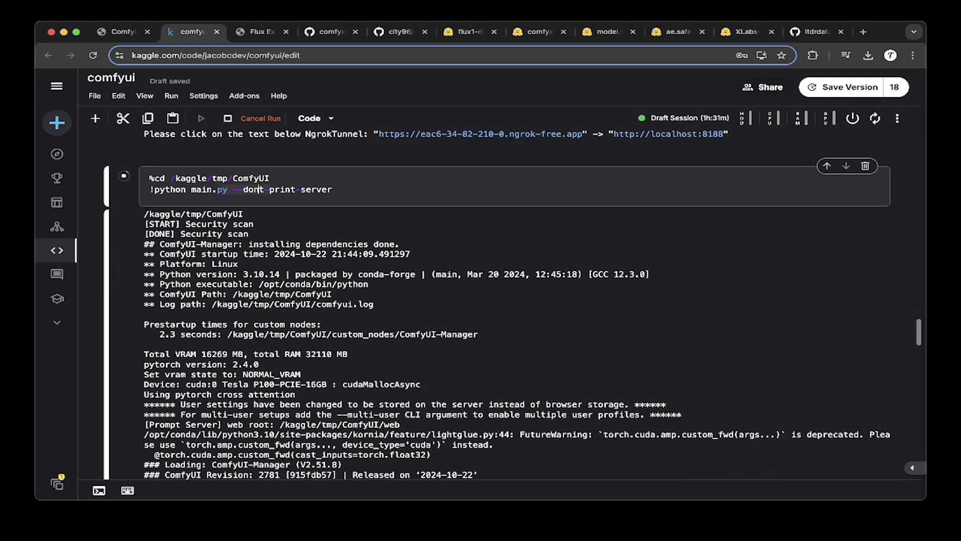
scroll(264, 312, "down", 1)
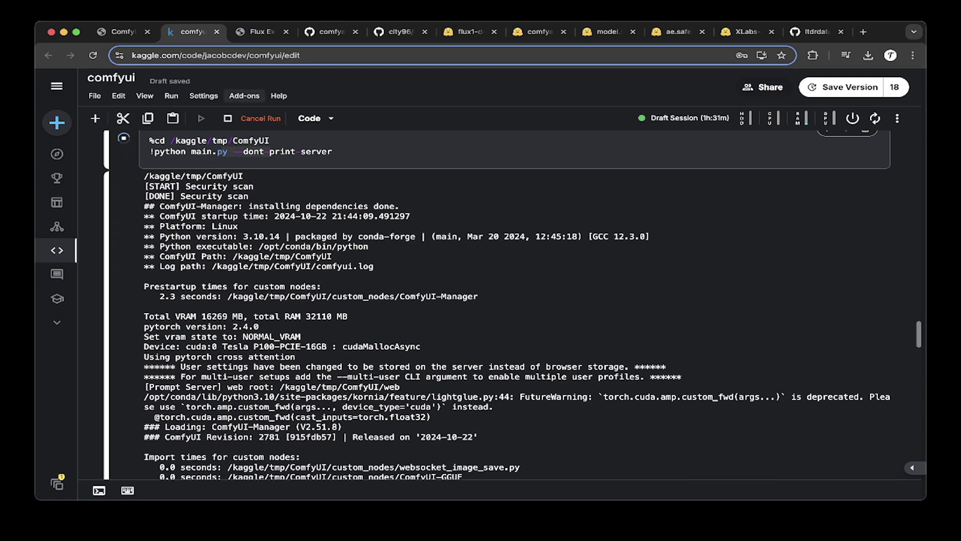
scroll(495, 306, "up", 5)
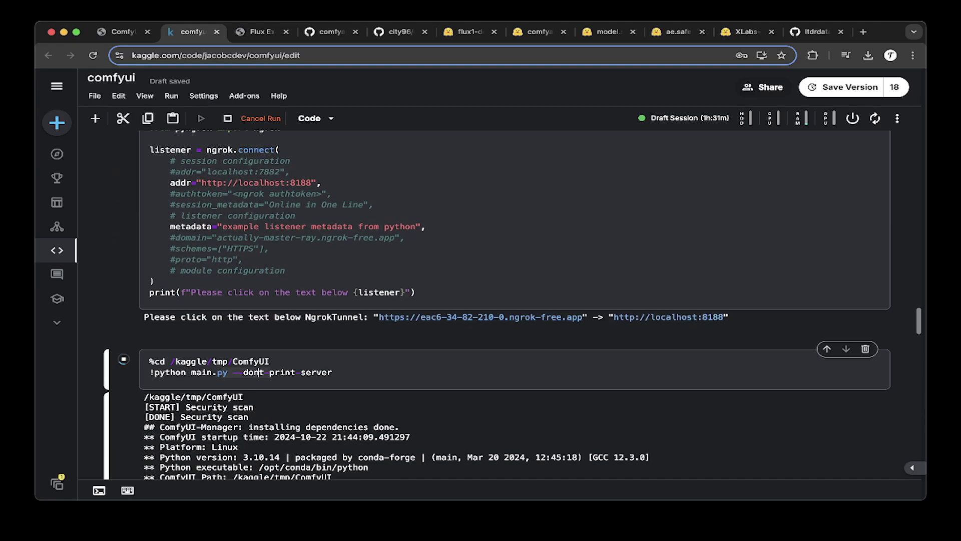
Step: Switch to the ComfyUI page, deselect the Save Image node and look over the FLUX.1 workflow graph
left_click(123, 32)
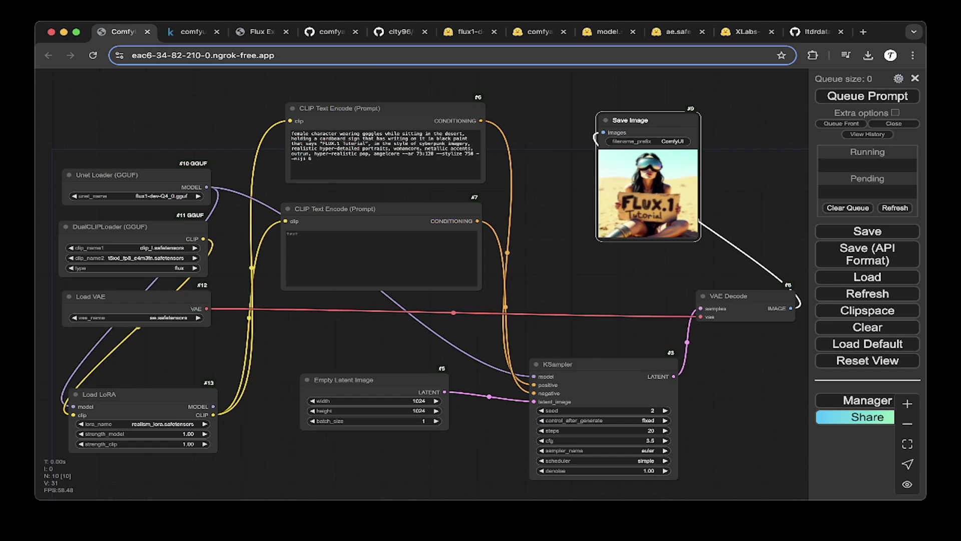
key("Escape")
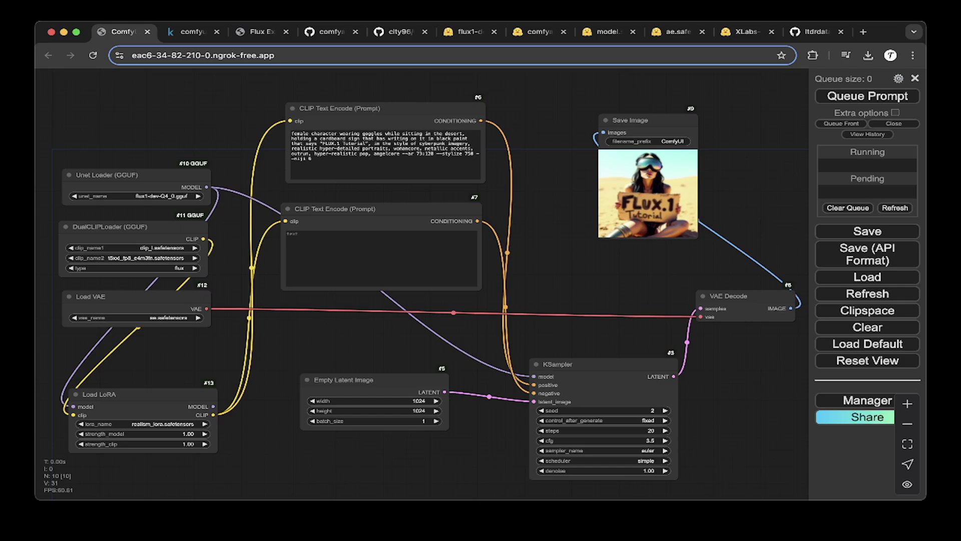
scroll(208, 114, "down", 14)
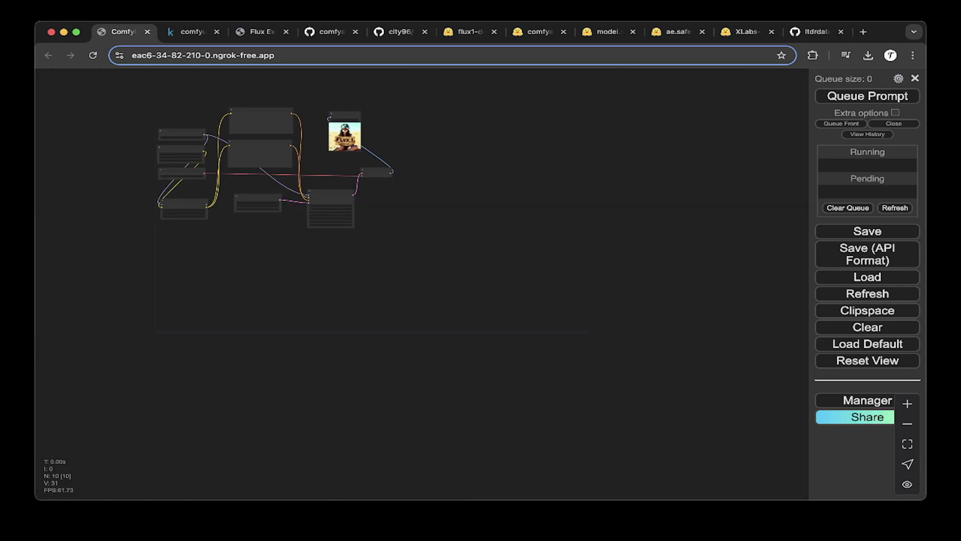
scroll(208, 115, "up", 12)
scroll(165, 183, "up", 3)
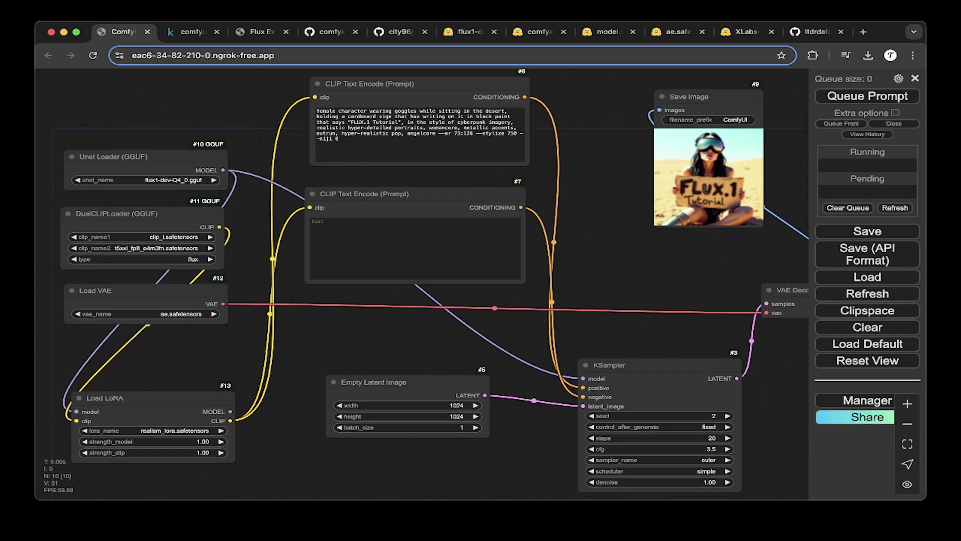
Step: Search the ComfyUI node library for "Unet load" and close the search without adding a node
double_click(626, 260)
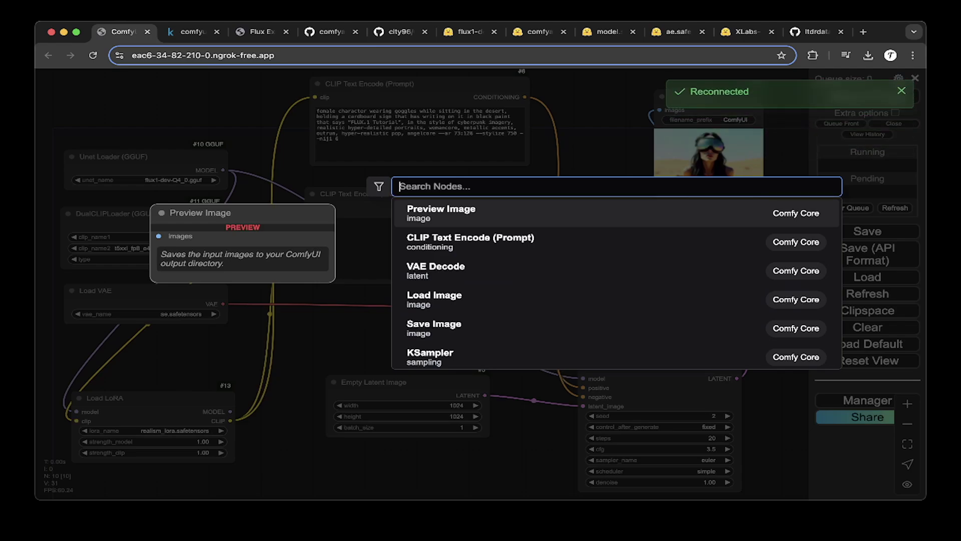
type("Unet load")
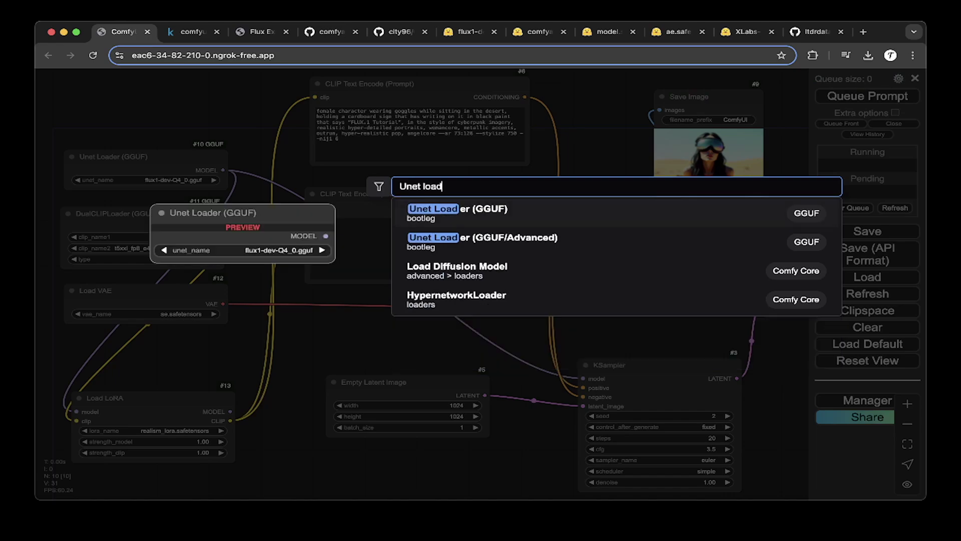
key("Escape")
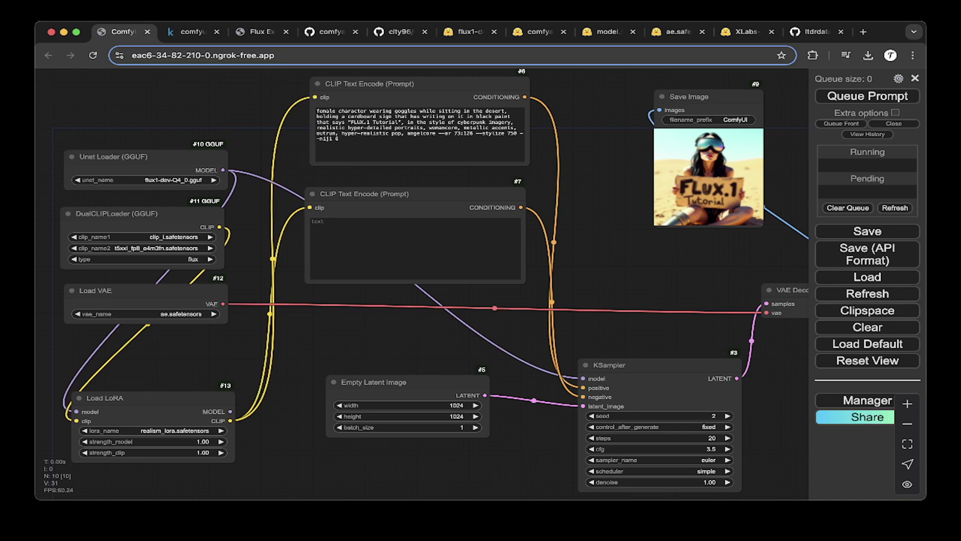
Step: Show the ComfyUI GitHub repository, the flux1-dev-Q4_0.gguf file page and the flux_text_encoders files on Hugging Face
left_click(328, 32)
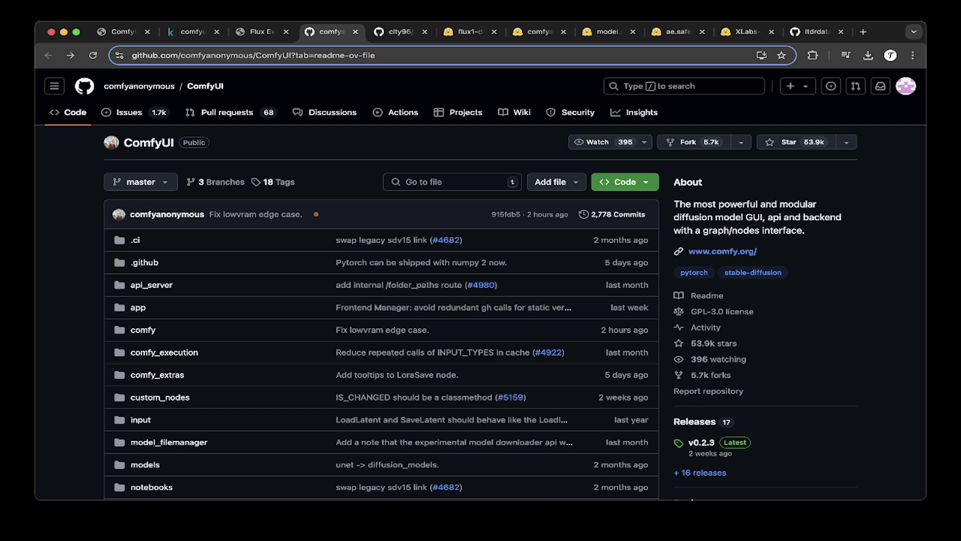
left_click(472, 31)
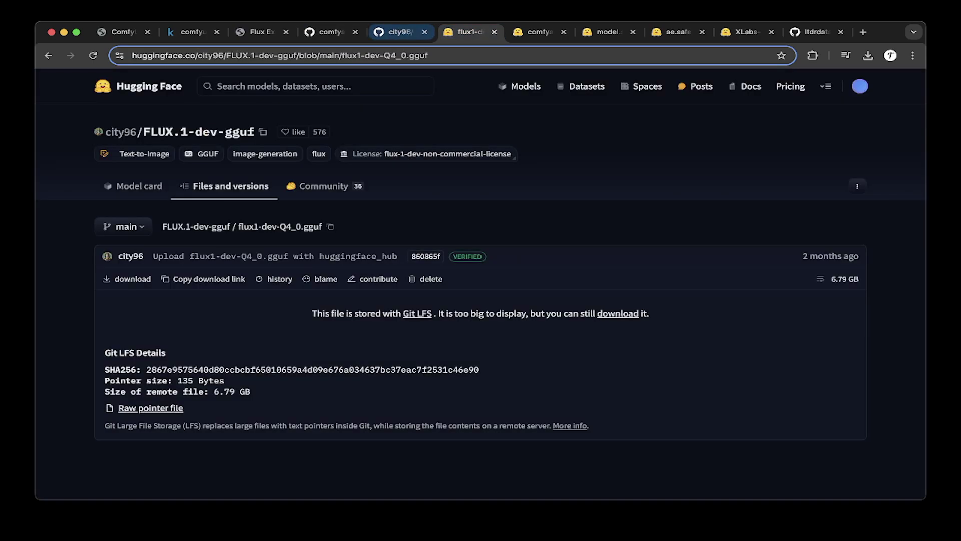
left_click(540, 31)
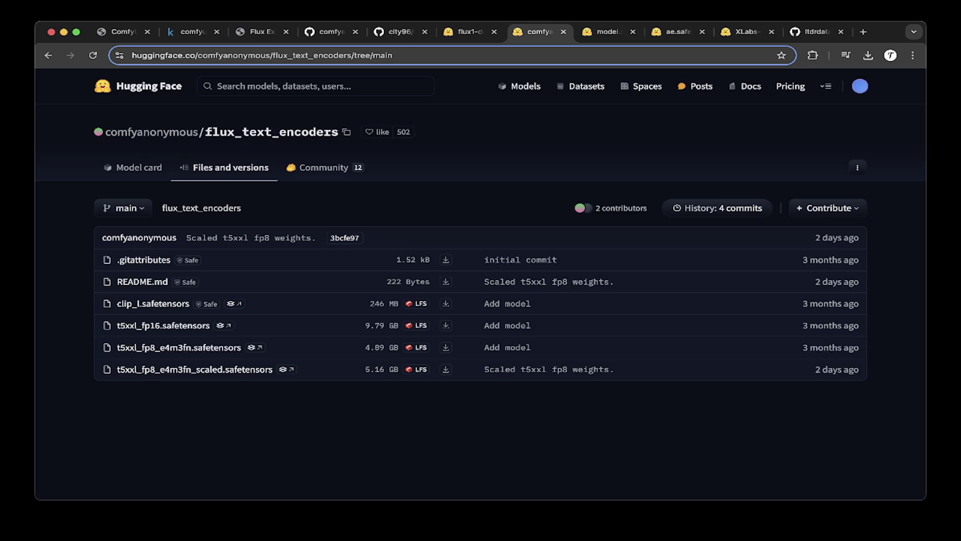
Step: Return to the Kaggle notebook and highlight the text encoder cell's wget downloads of t5xxl_fp8_e4m3fn.safetensors and clip_l.safetensors
left_click(193, 31)
scroll(514, 304, "up", 20)
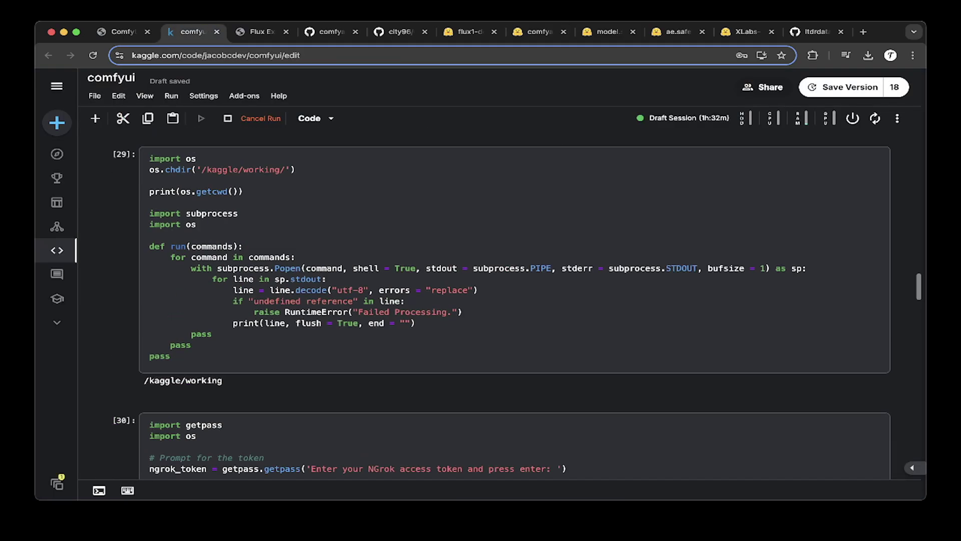
scroll(481, 300, "up", 3)
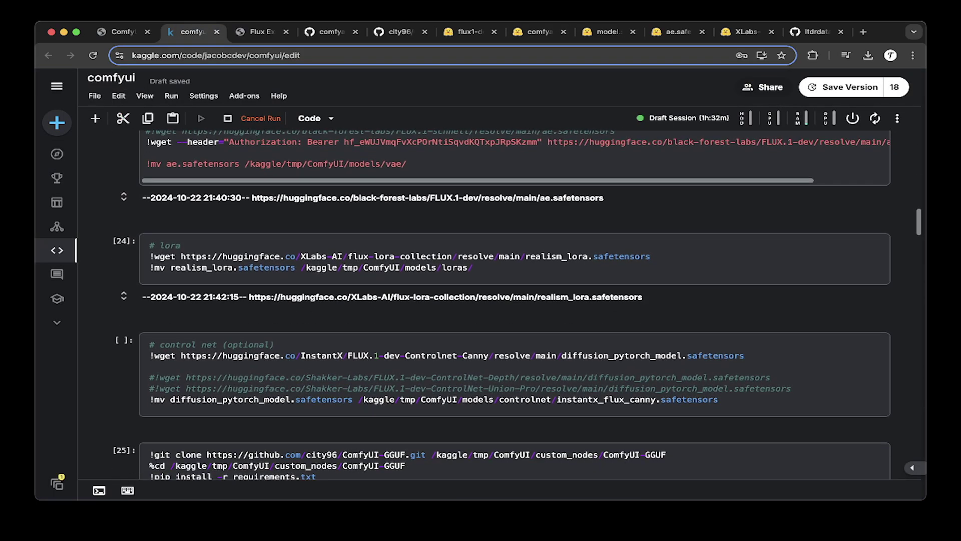
scroll(481, 300, "up", 15)
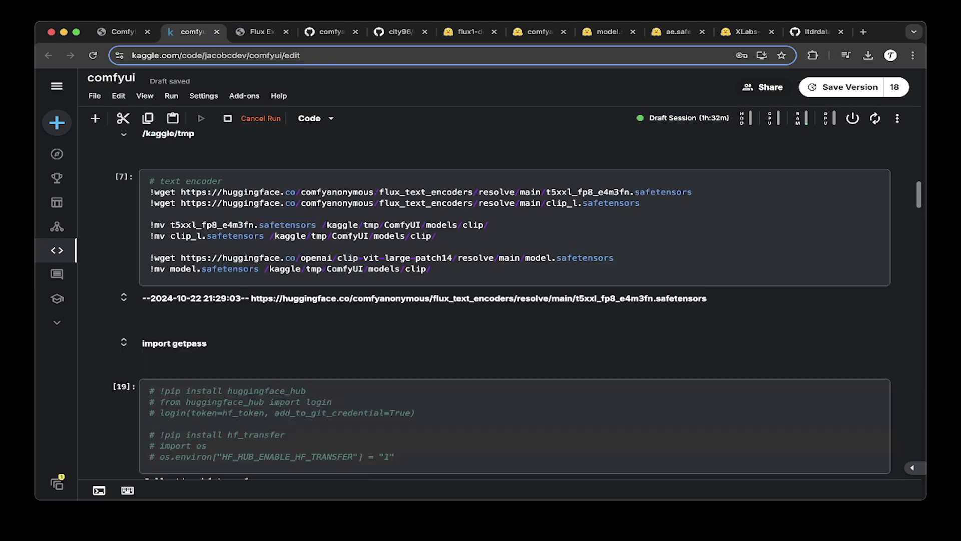
scroll(481, 301, "up", 1)
left_click_drag(640, 269, 149, 247)
Step: Switch back to the ComfyUI page and examine the workflow's loader, prompt and KSampler nodes
left_click(123, 31)
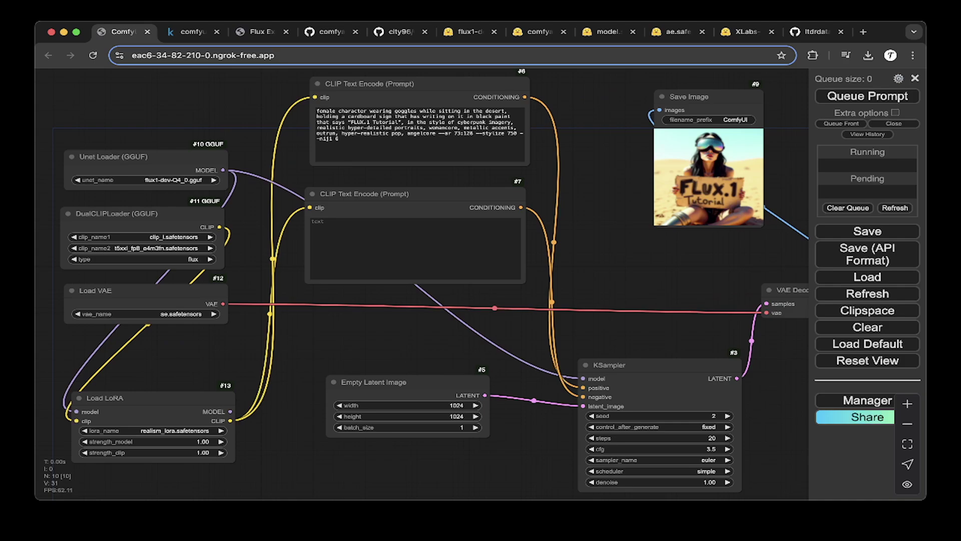
left_click_drag(401, 341, 400, 322)
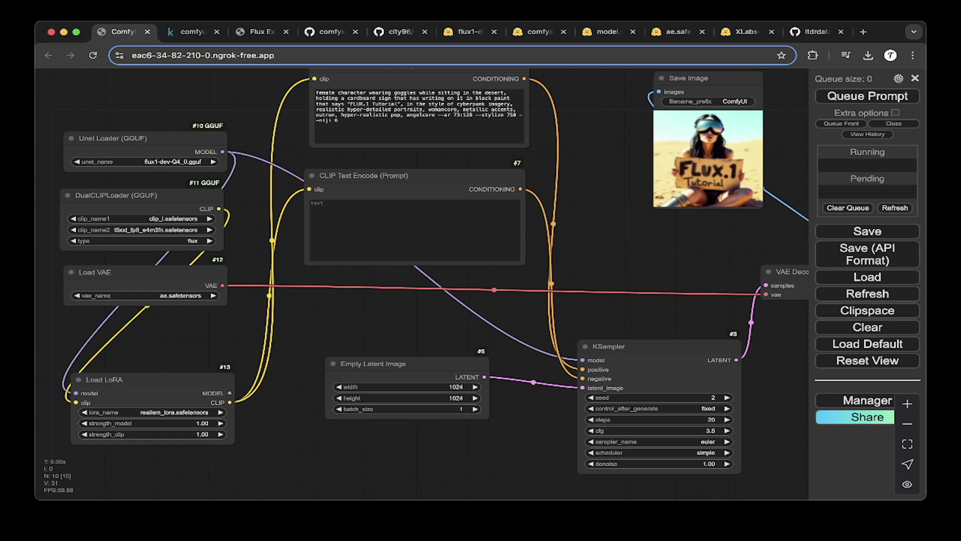
left_click_drag(400, 325, 394, 349)
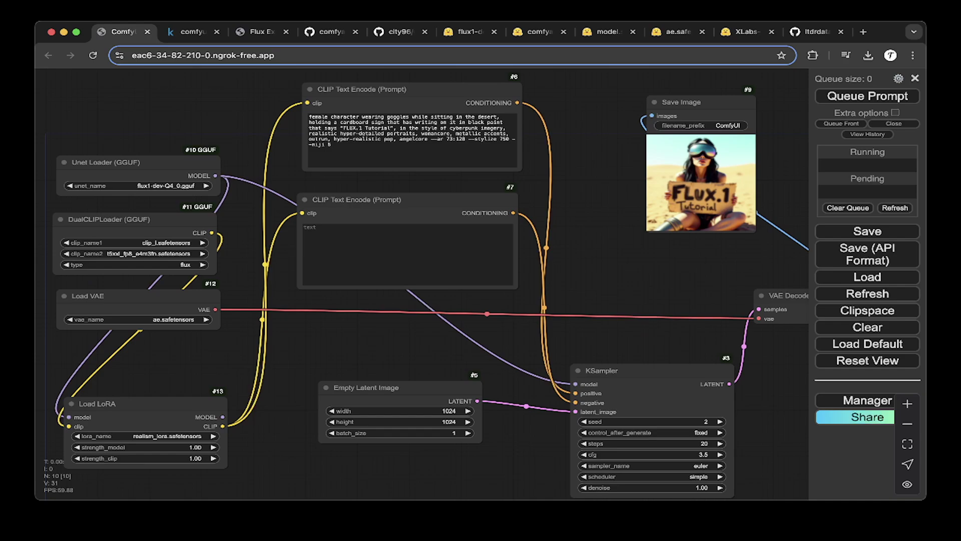
Step: Highlight the Unet Loader, DualCLIPLoader, both prompt nodes, Load VAE and Load LoRA one after another, and clear the selection
left_click(138, 162)
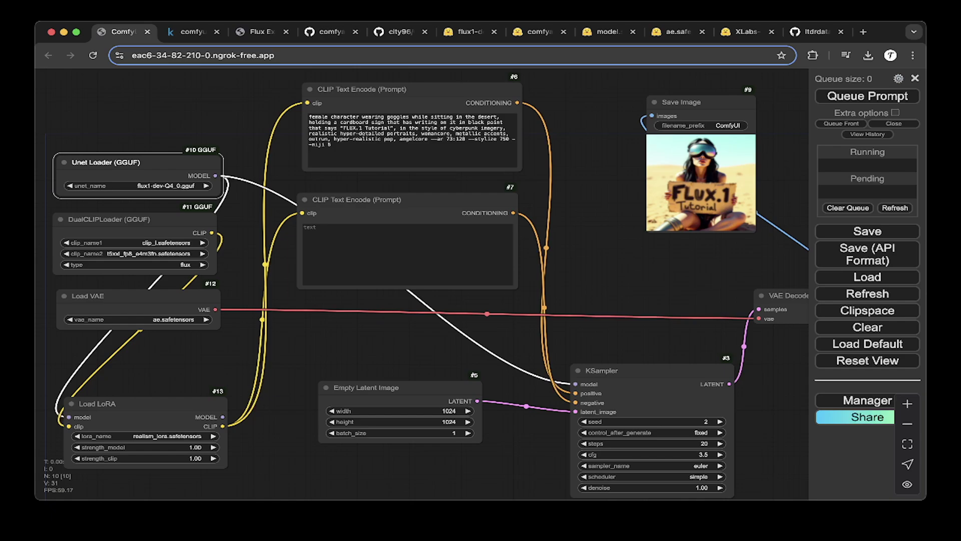
left_click(133, 219)
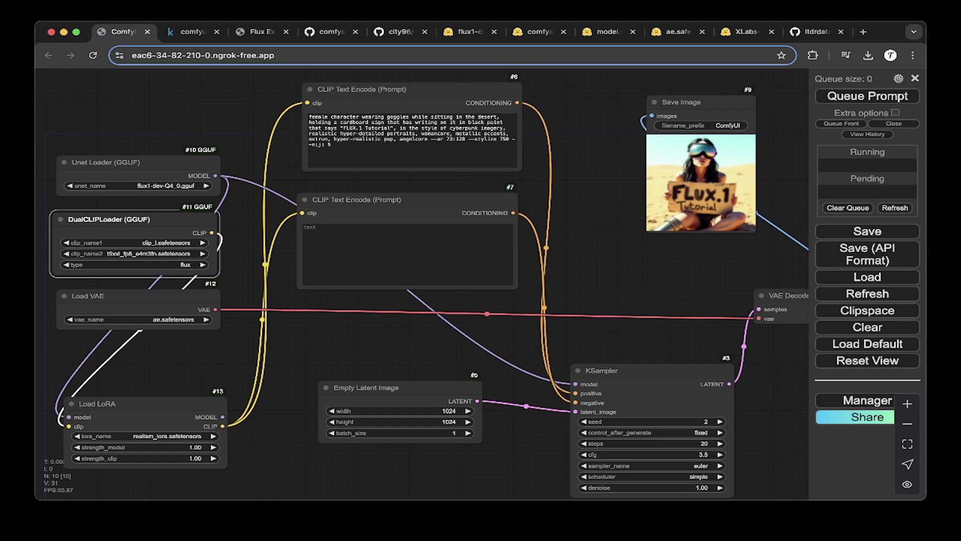
left_click(354, 117)
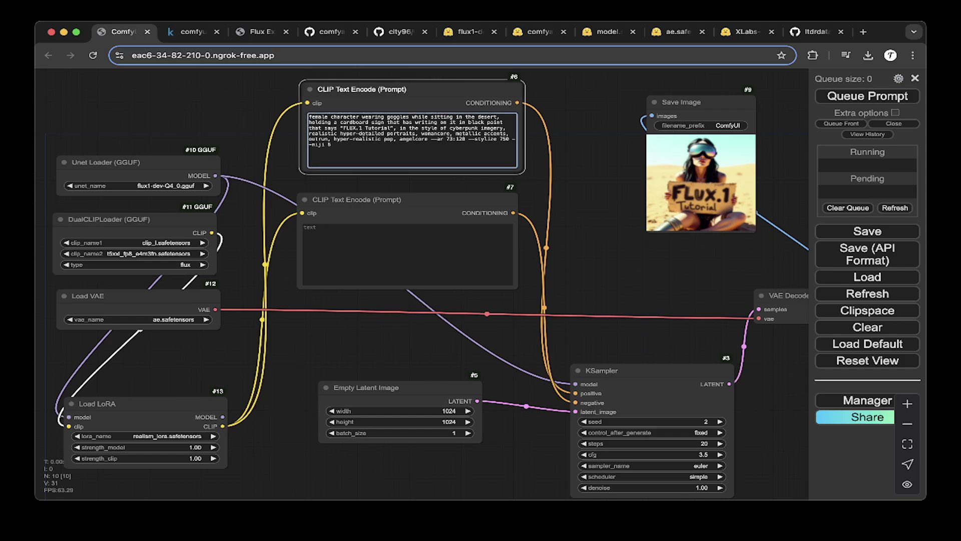
left_click(304, 227)
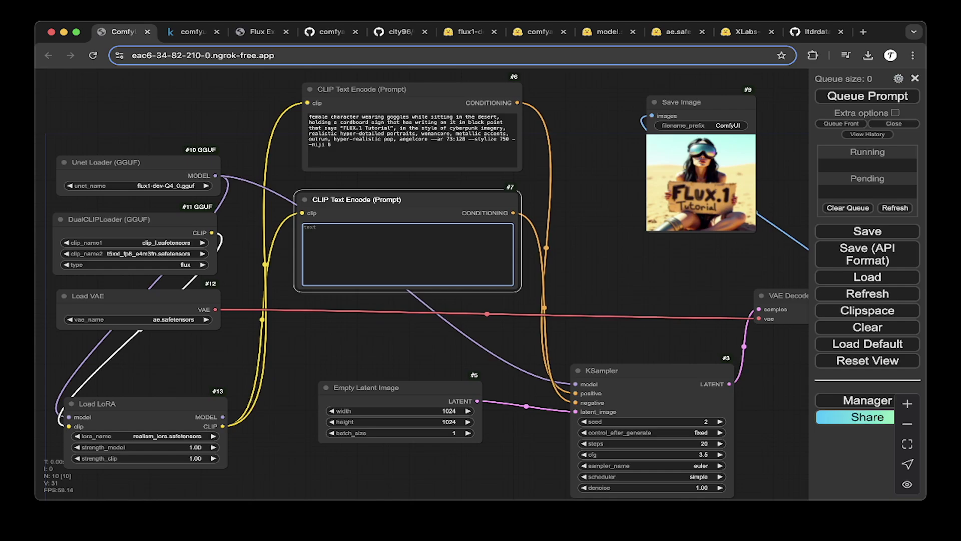
left_click(138, 300)
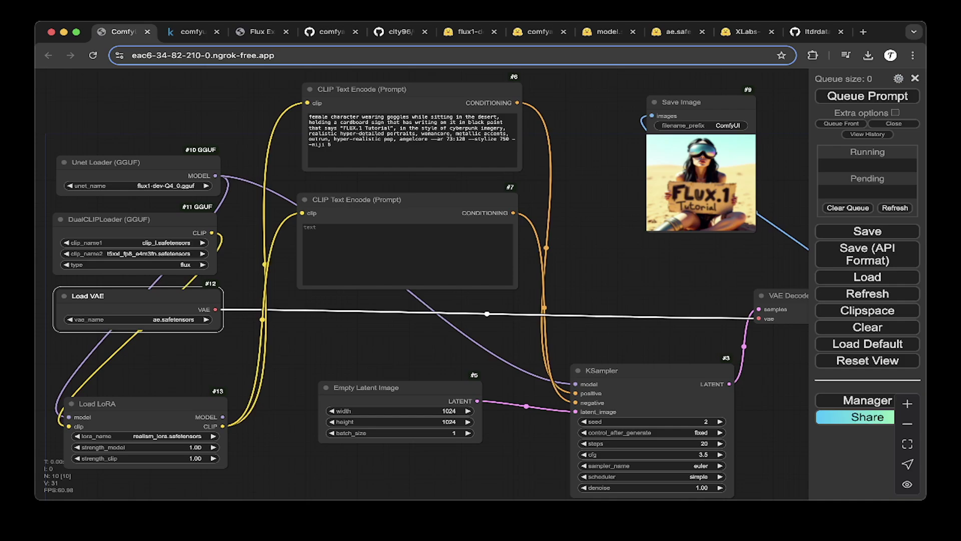
left_click(145, 404)
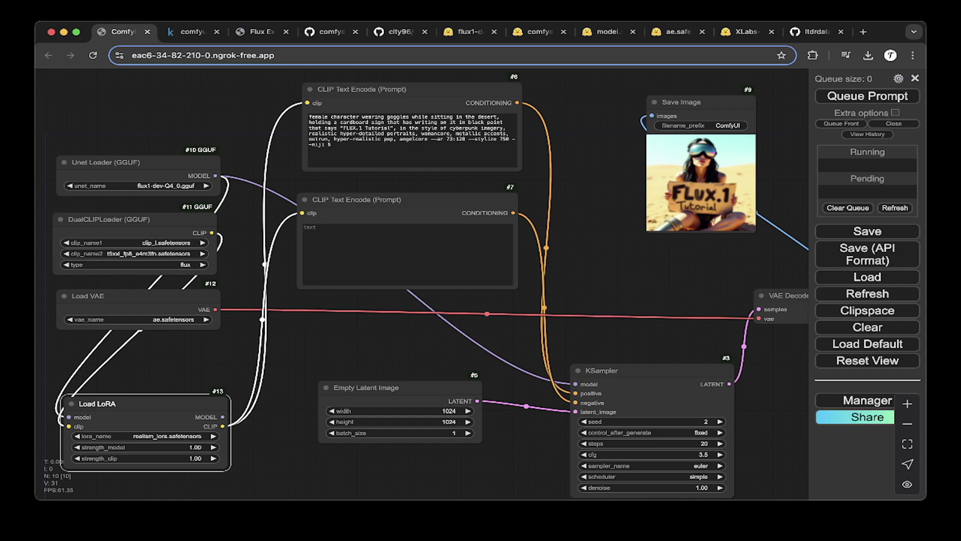
key("Escape")
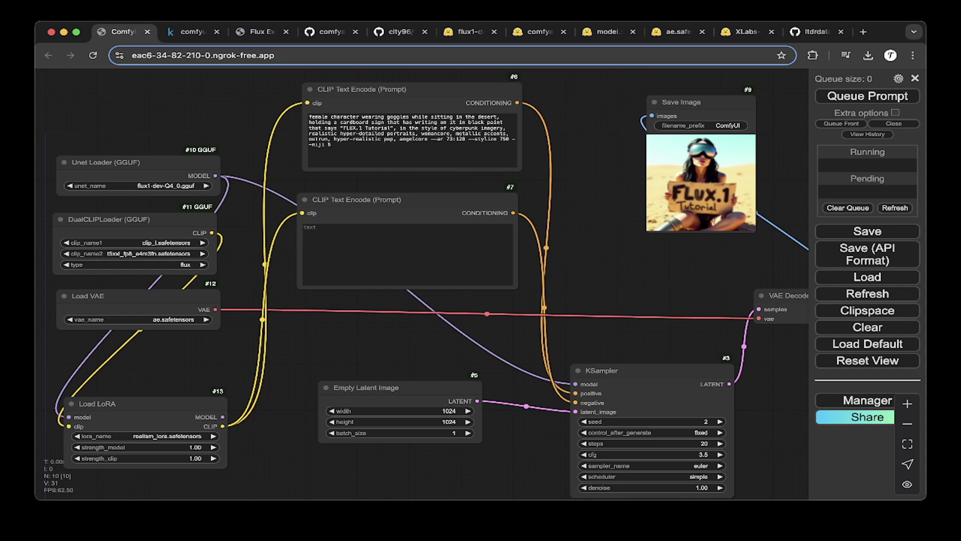
Step: Compare the prompt text in the upper CLIP Text Encode node with the generated picture in the Save Image node
left_click_drag(423, 341, 401, 334)
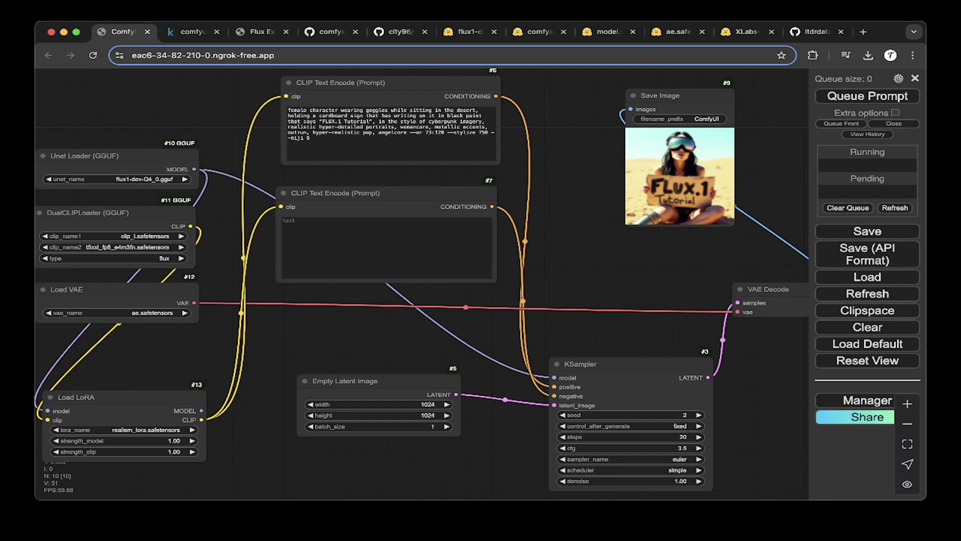
left_click_drag(422, 334, 418, 321)
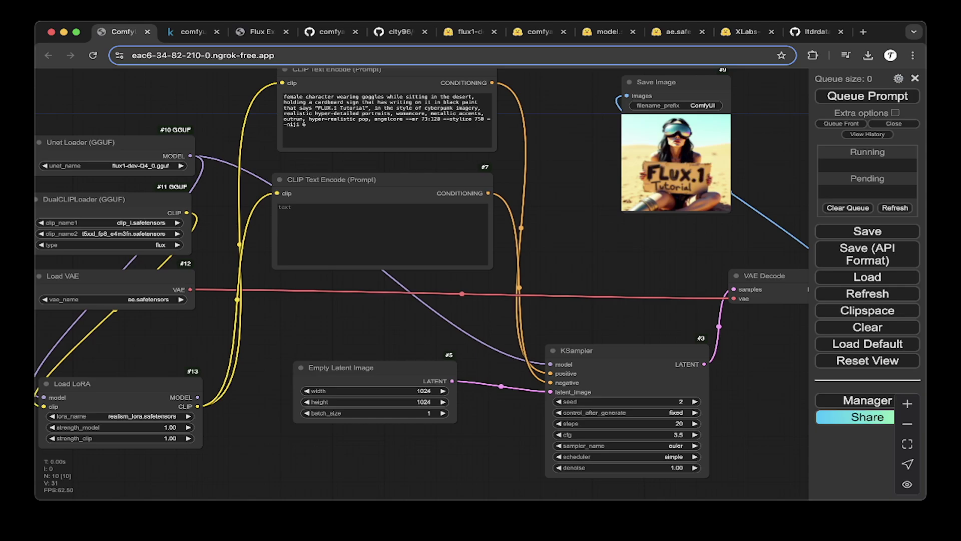
left_click_drag(380, 325, 400, 339)
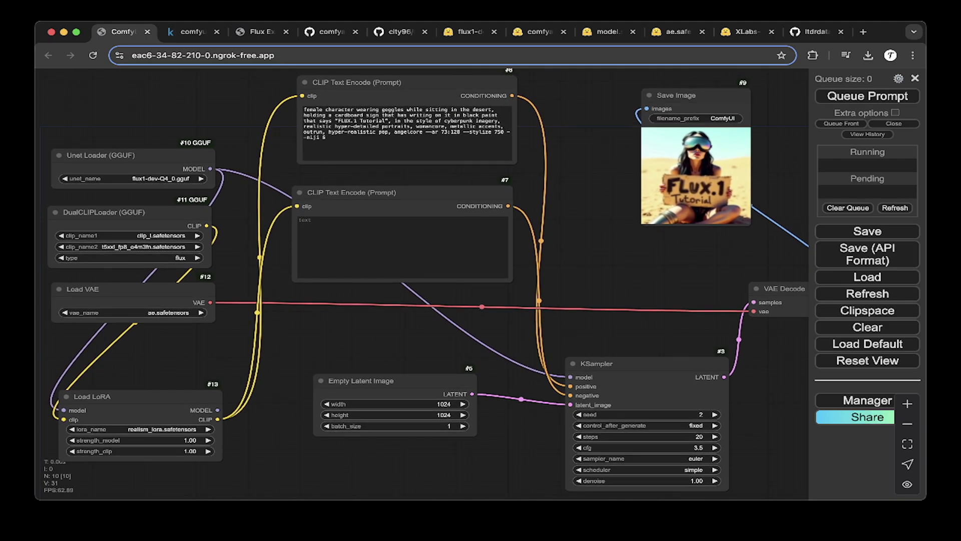
left_click(326, 137)
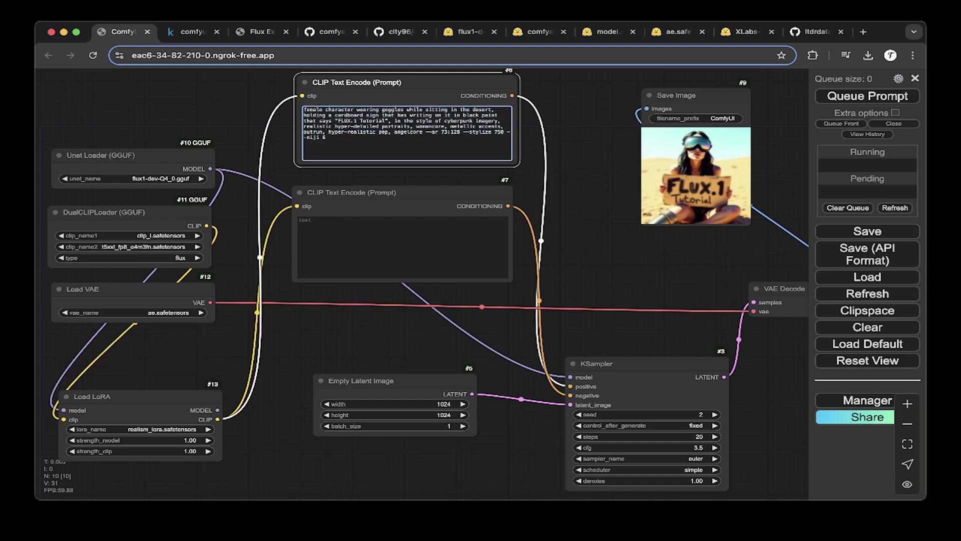
left_click(696, 175)
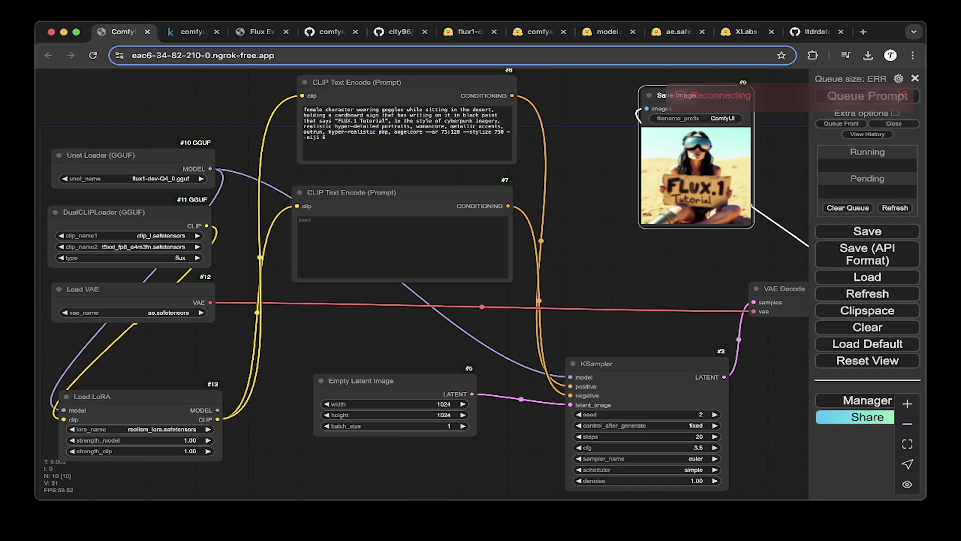
left_click(326, 137)
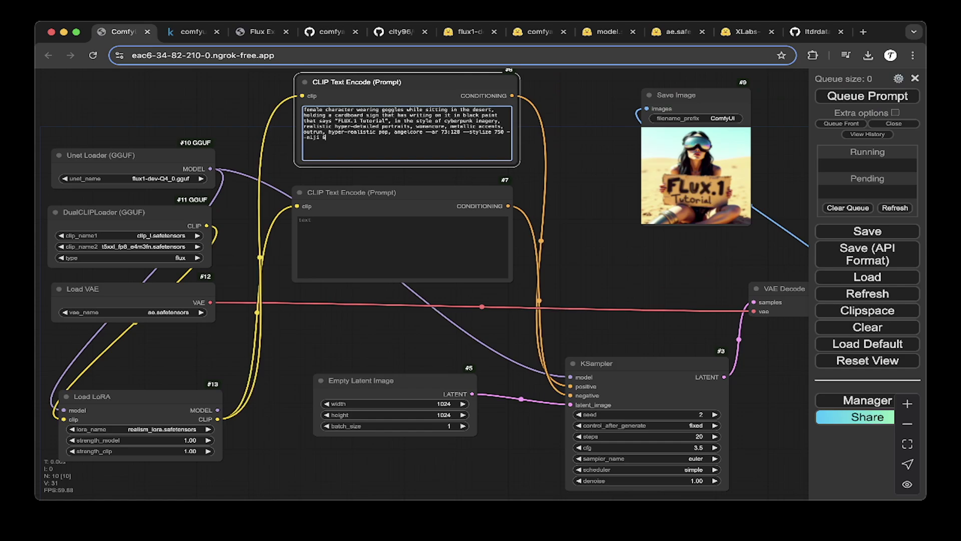
key("Escape")
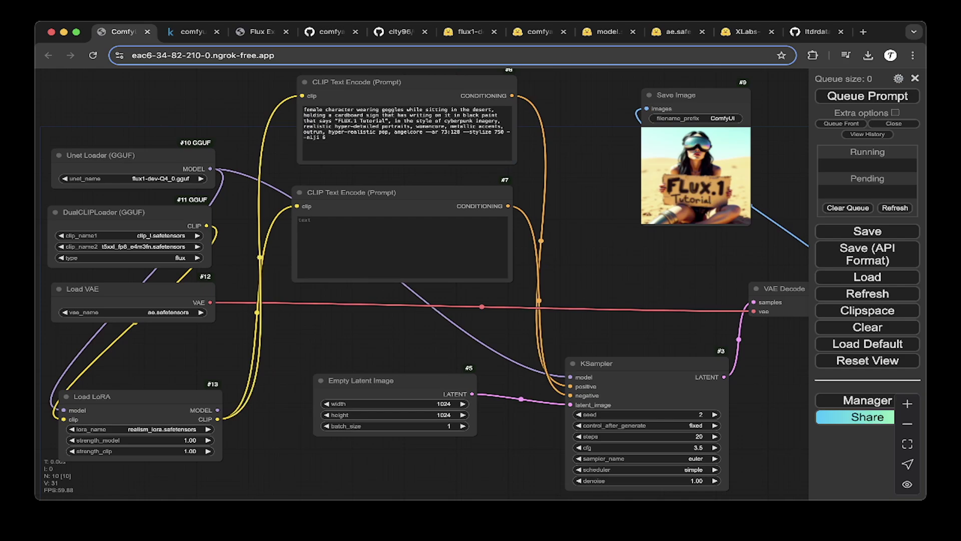
Step: Search the ComfyUI Manager's custom nodes for "GGUF", clear the search and return to the Manager menu
left_click(868, 400)
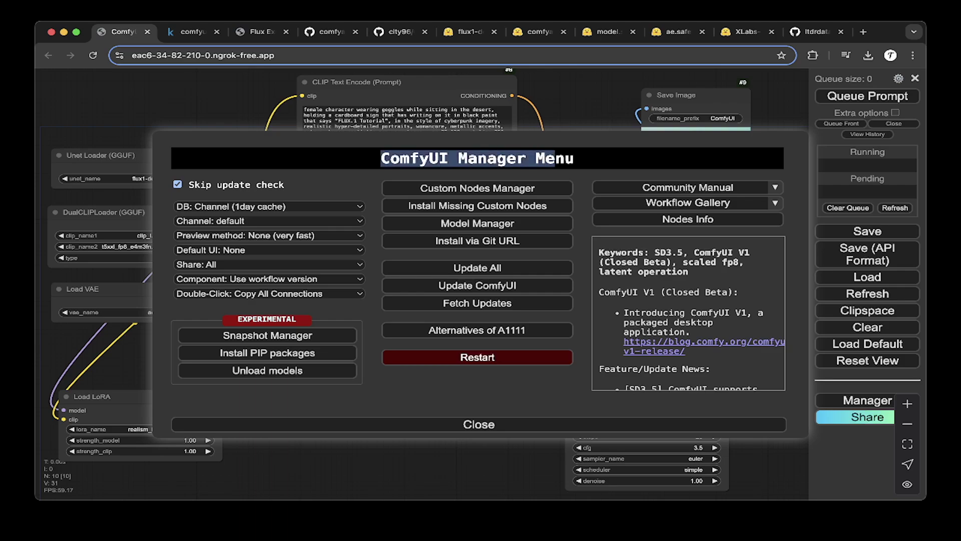
left_click(477, 188)
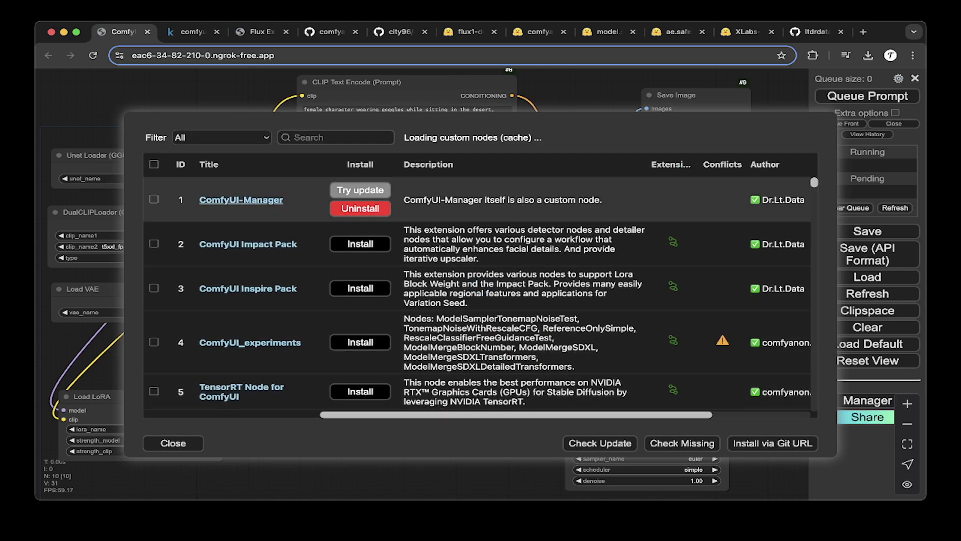
left_click(309, 137)
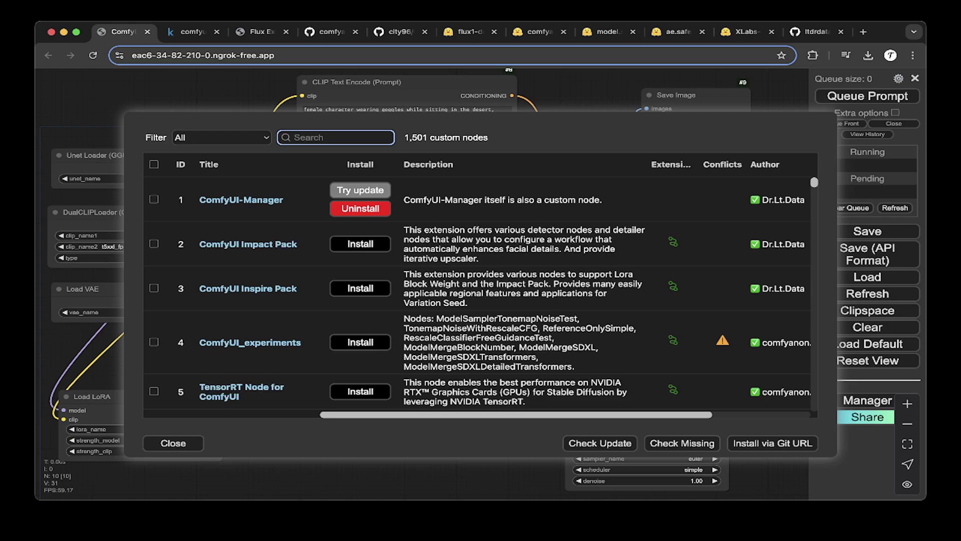
type("GGUF")
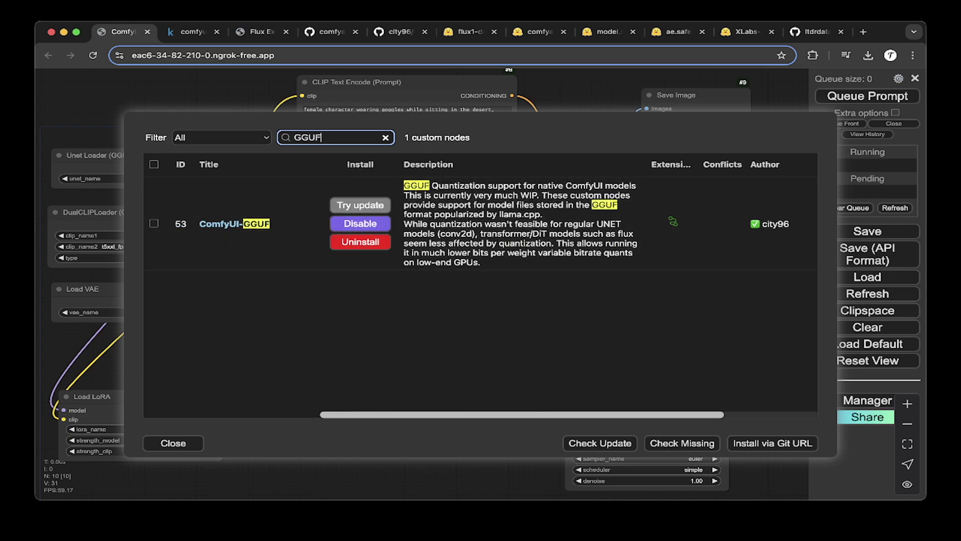
key("super+a")
key("BackSpace")
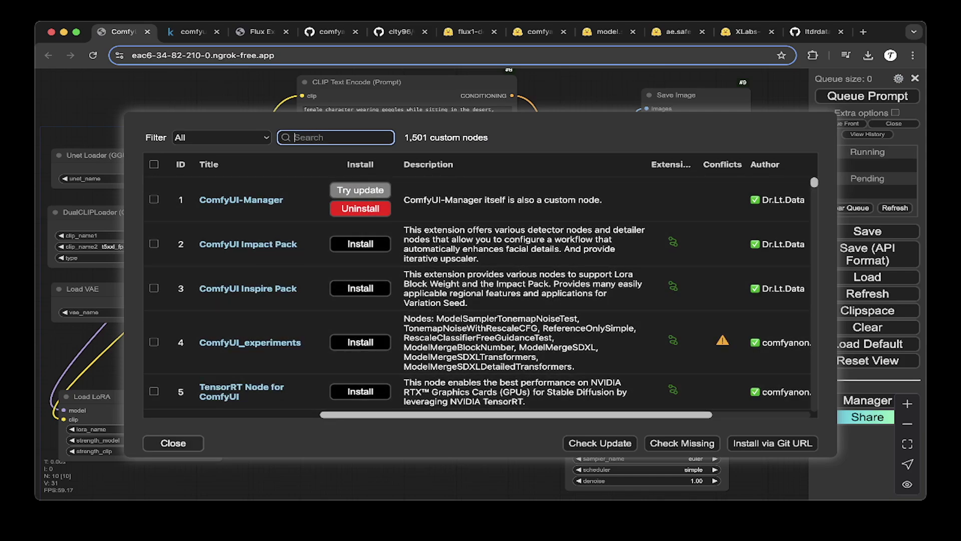
key("Escape")
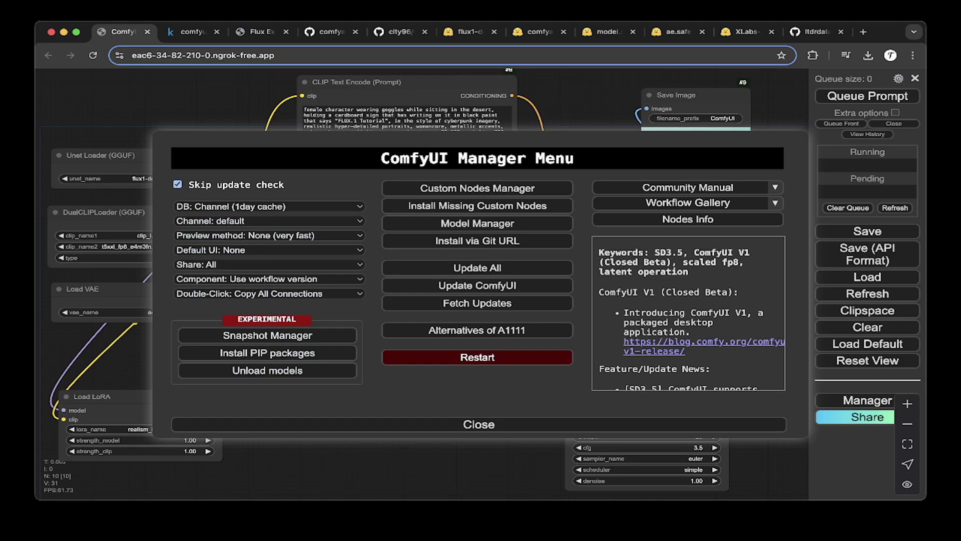
Step: Switch to the Kaggle notebook and show the draft session's resource usage, pointing out the disk usage
left_click(193, 31)
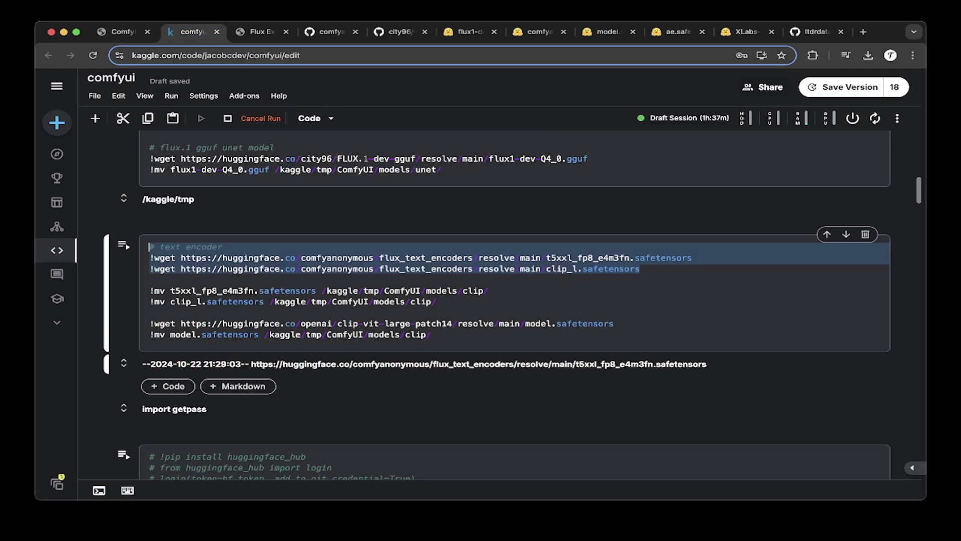
left_click(737, 118)
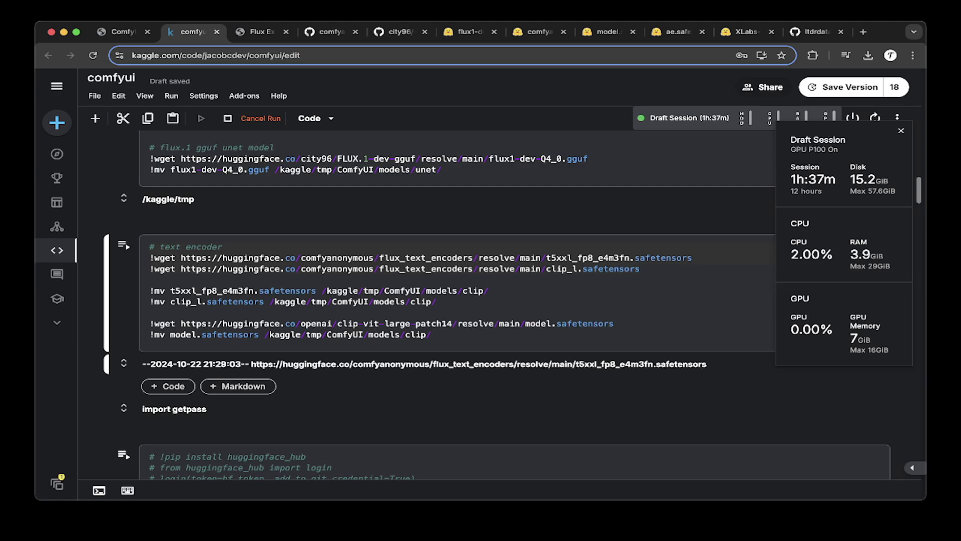
left_click_drag(850, 179, 897, 191)
left_click(851, 191)
left_click(856, 190)
left_click(857, 191)
Step: Examine the end of the notebook's run output, and switch back to ComfyUI to close the Manager menu
scroll(430, 301, "down", 20)
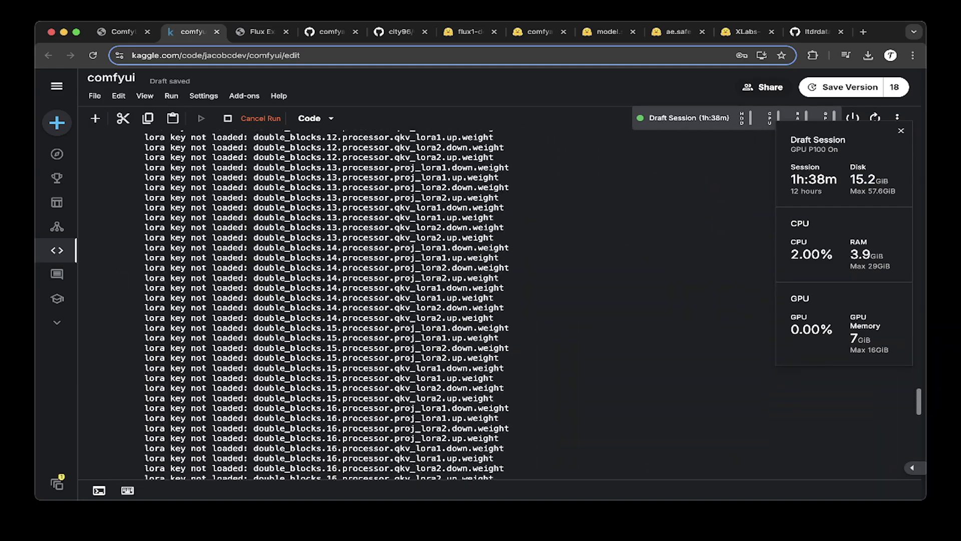
scroll(430, 301, "down", 10)
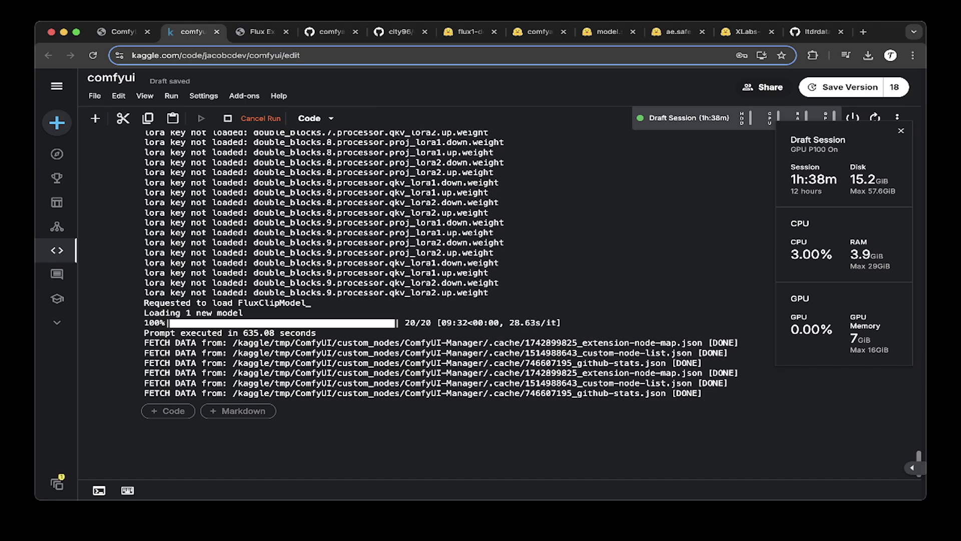
left_click(123, 32)
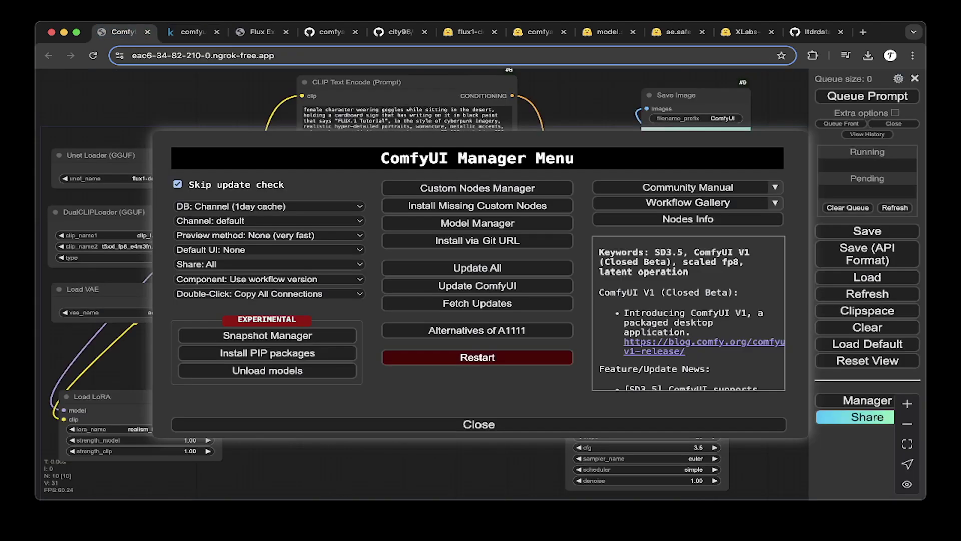
left_click(479, 424)
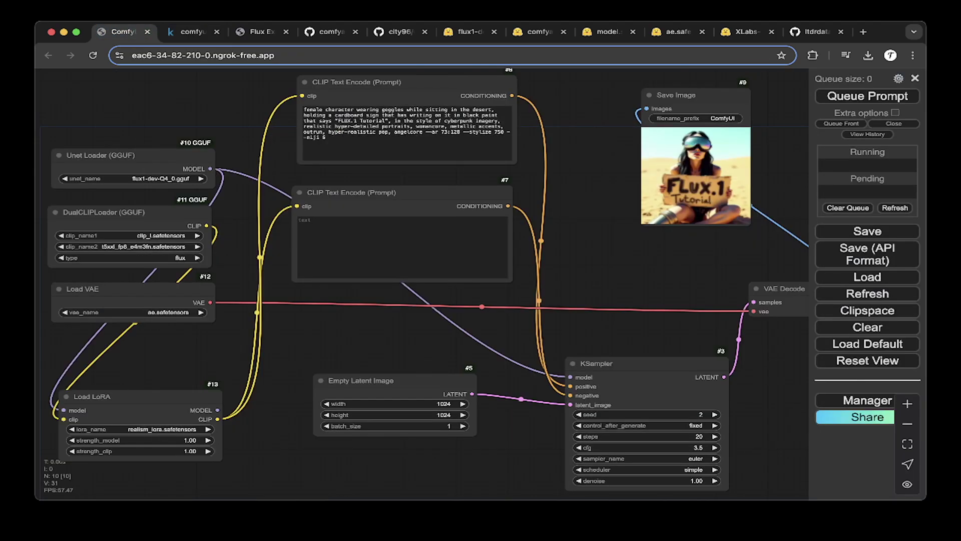